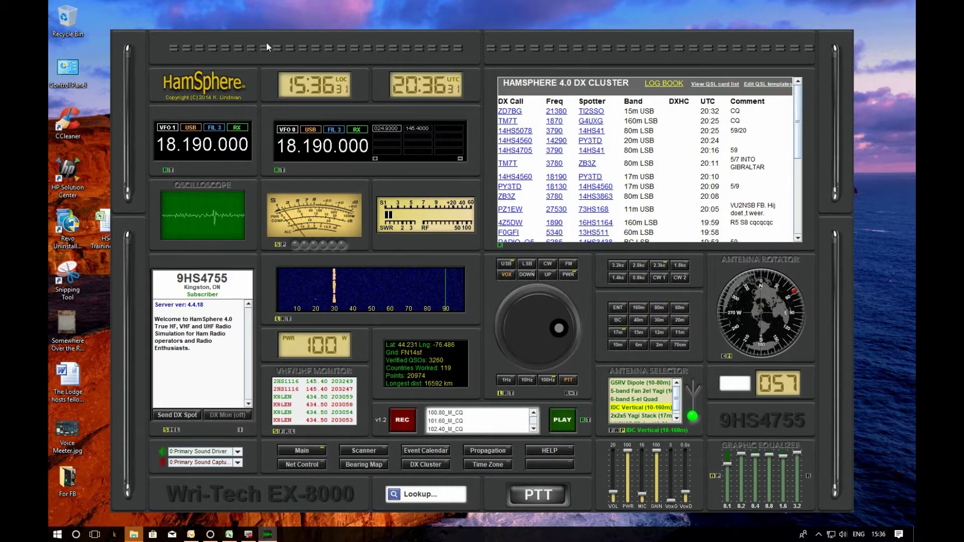
Open the log book in place of the DX cluster list
click(664, 83)
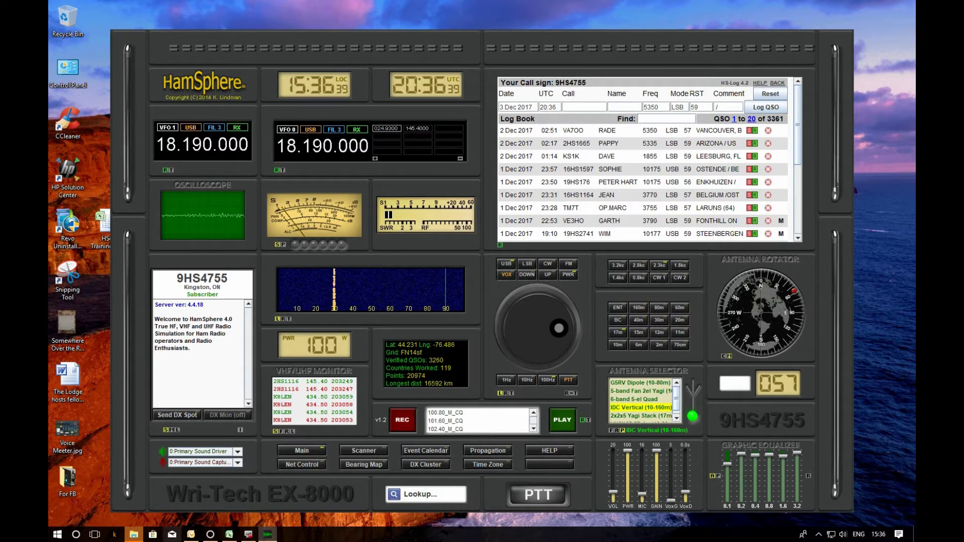
Switch to Excel, enter the headings DATE, UTC and Call Sign in A1:C1 of Sheet2, and go to Sheet1
click(229, 537)
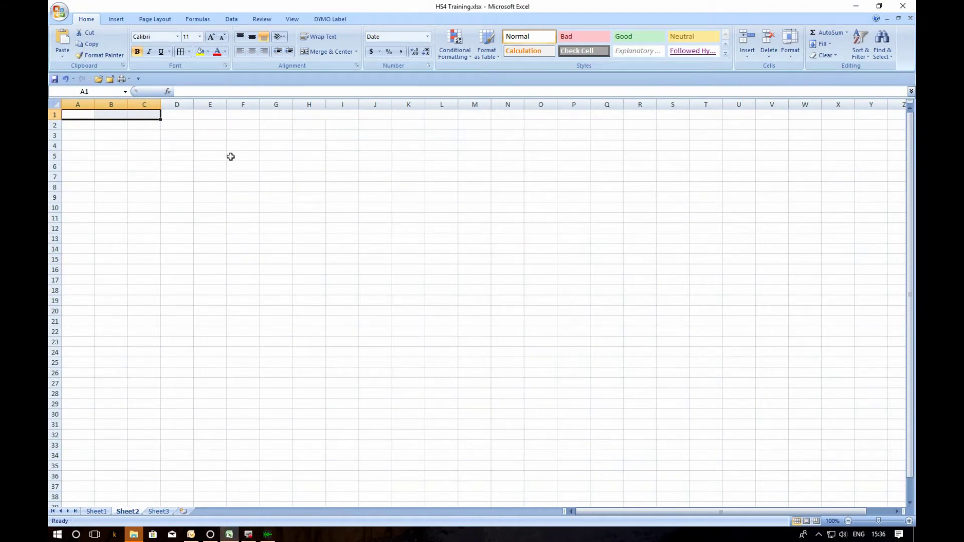
click(79, 116)
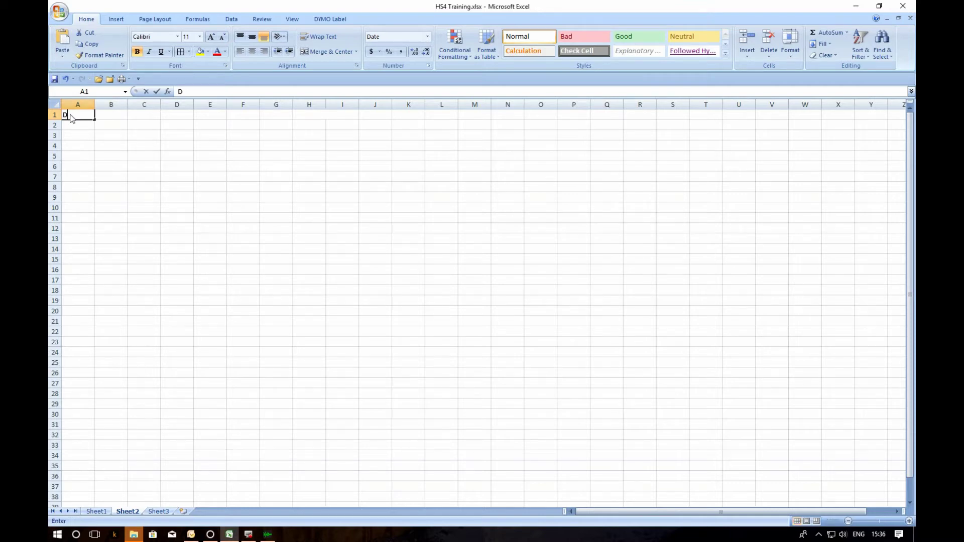
text(DATE)
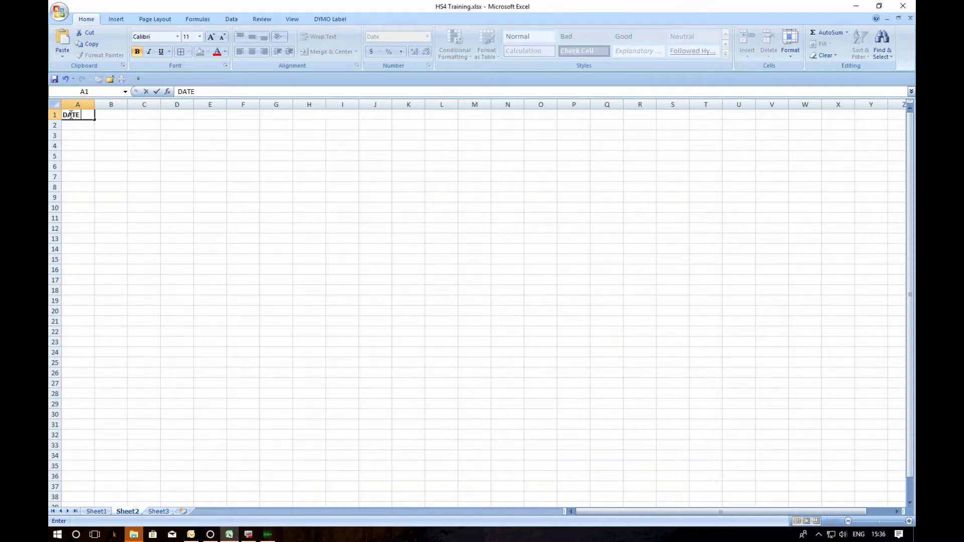
key(Tab)
text(UTC)
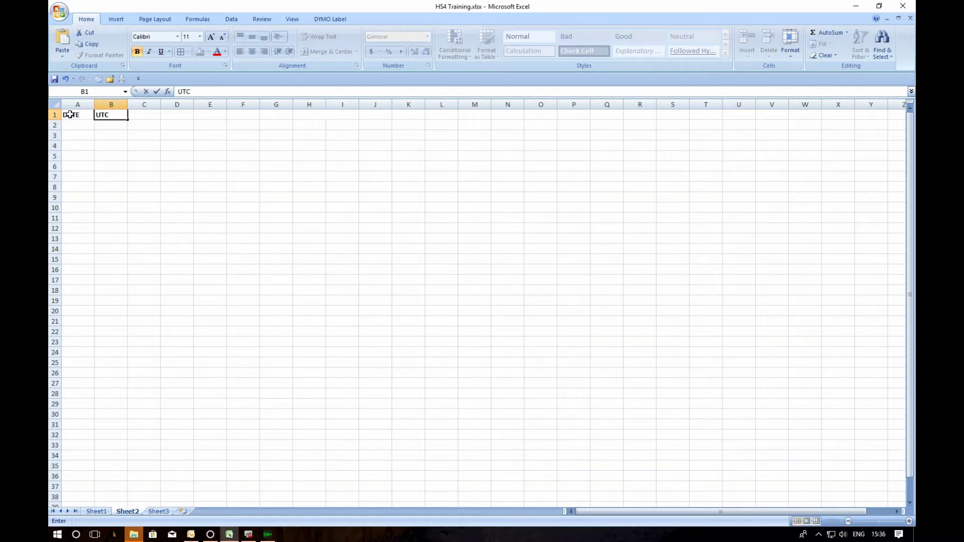
key(Tab)
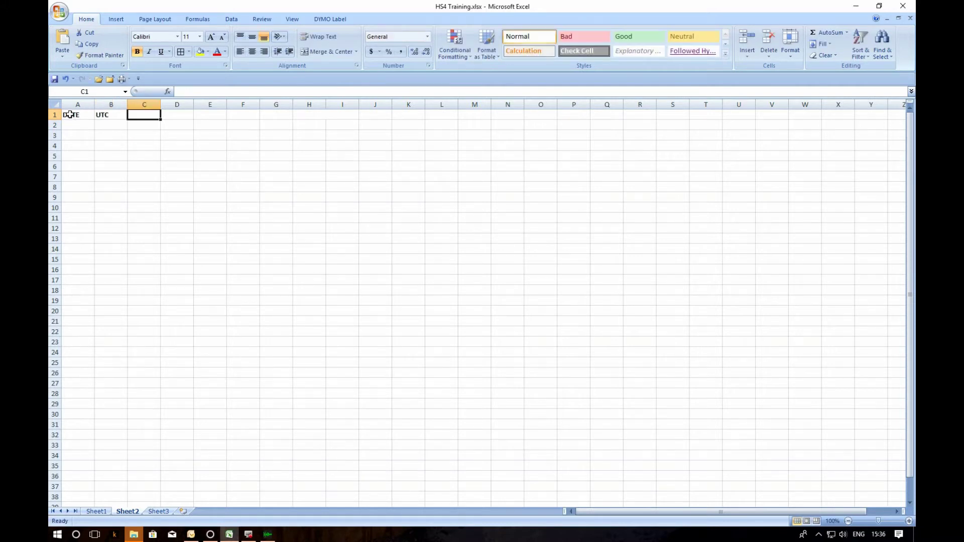
text(Call Sign)
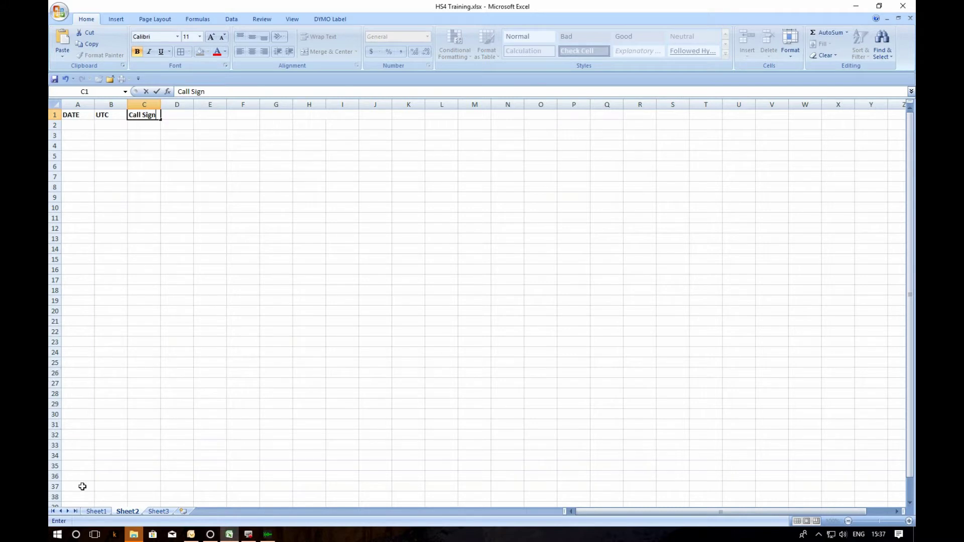
click(98, 512)
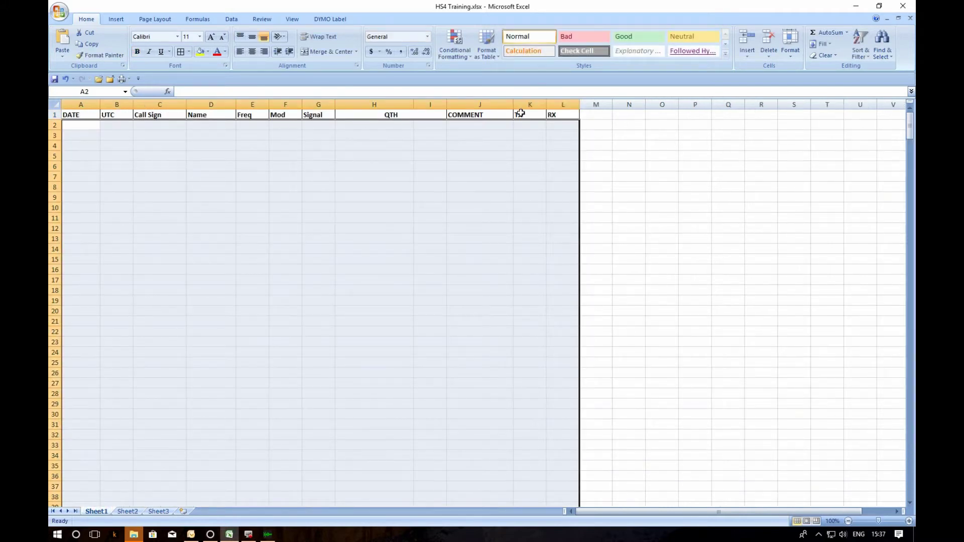
click(510, 153)
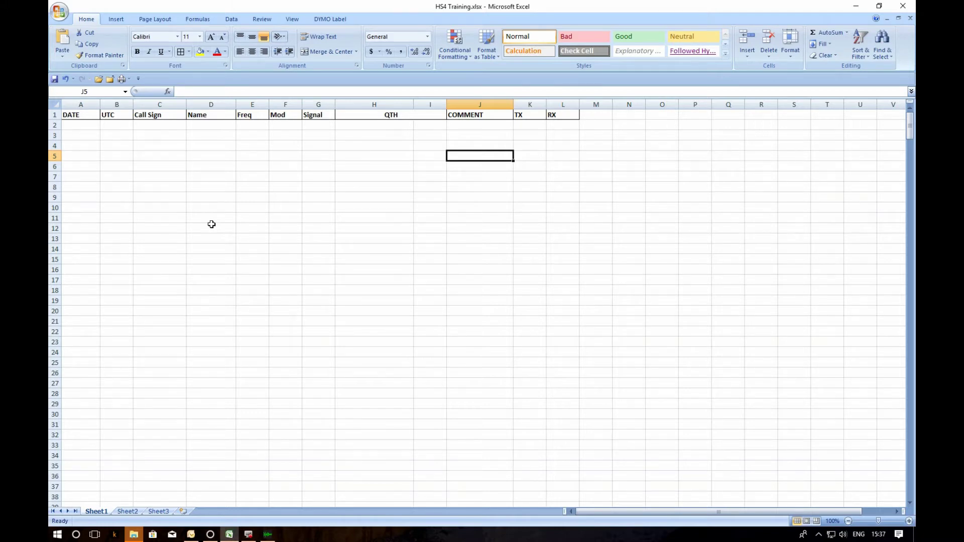
Start Firefox and open the HamSphere site's Log Book 4.0 Statistics page in a new tab
click(57, 533)
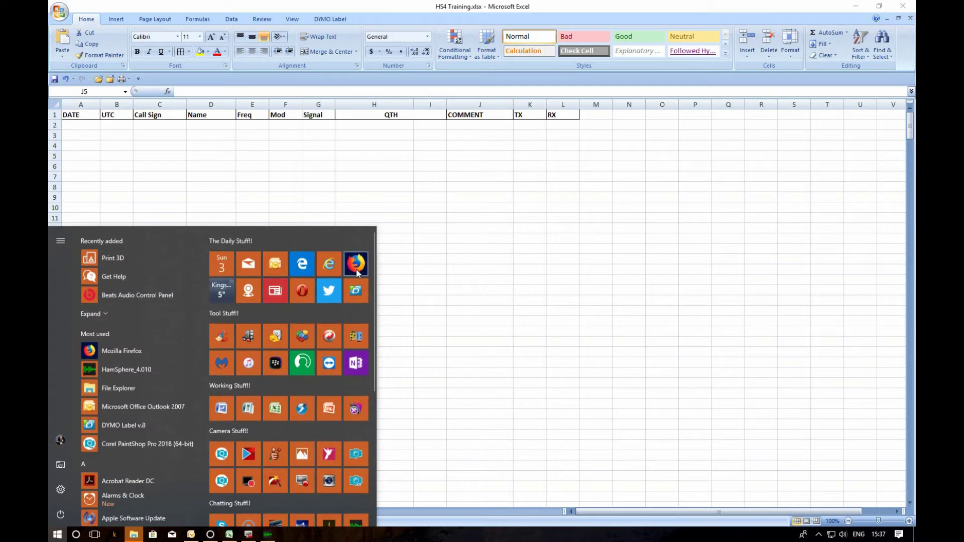
click(357, 269)
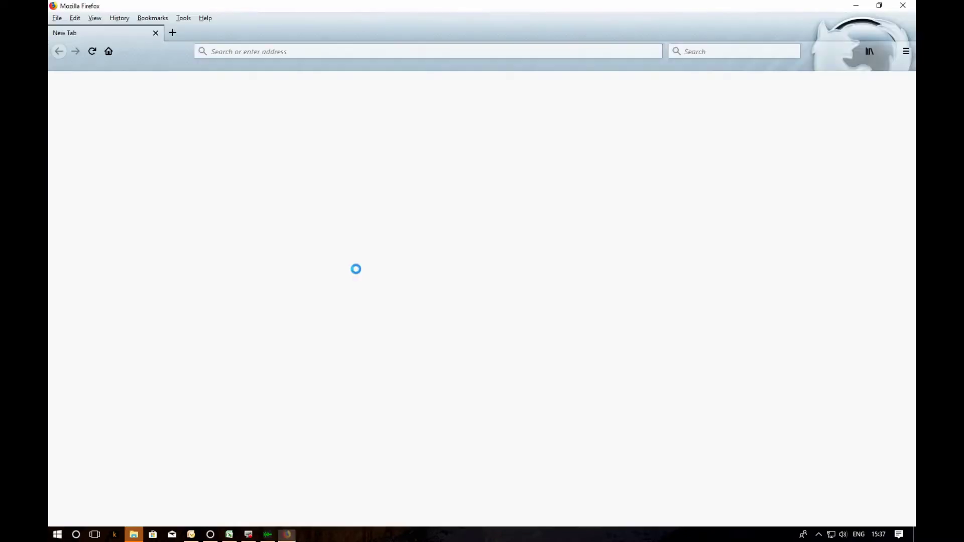
click(173, 33)
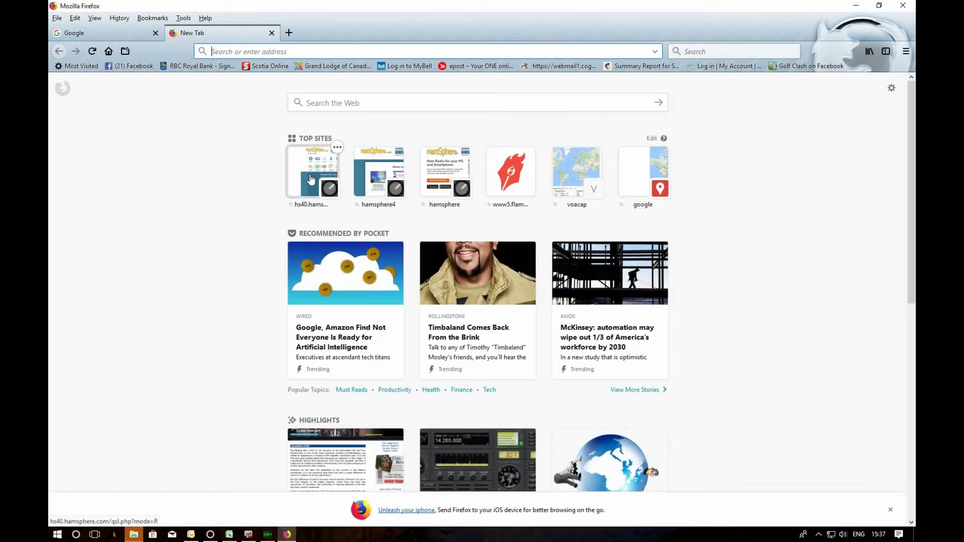
click(311, 179)
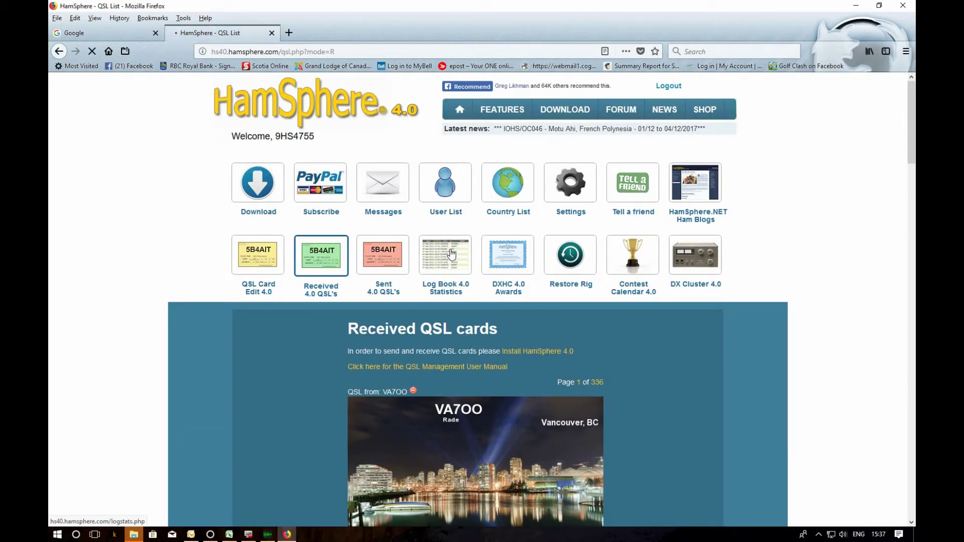
click(451, 255)
Open the downloadable plain-text logbook from the awards and QSO statistics page
scroll(482, 322, down, 3)
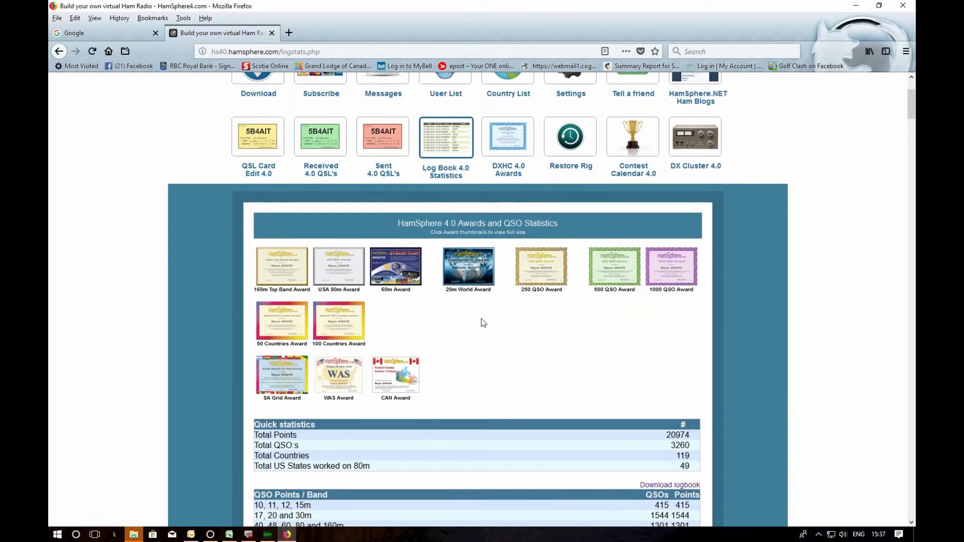
scroll(483, 323, down, 3)
click(669, 310)
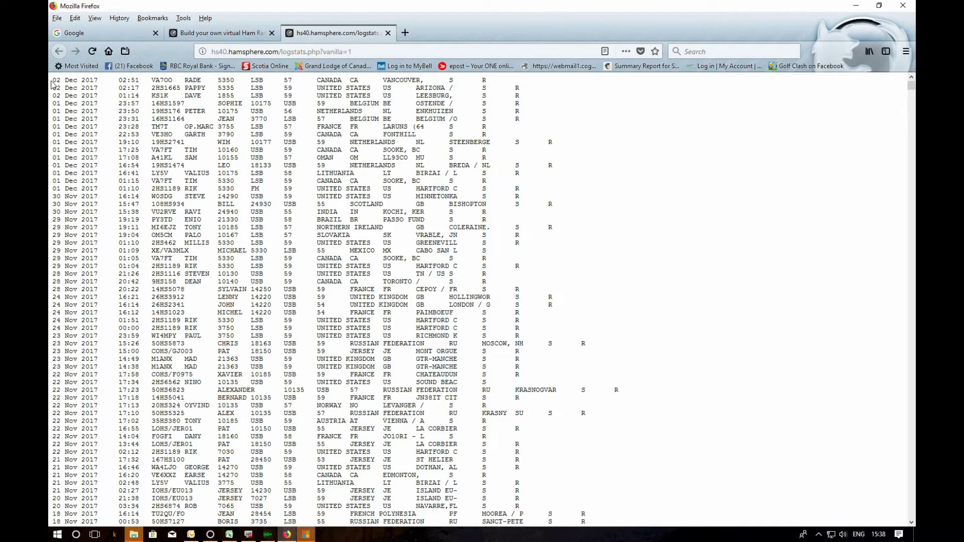
Select and copy the log entries from 02 Dec 2017 02:51 down through 21 Nov 2017 16:20
drag(55, 79, 185, 279)
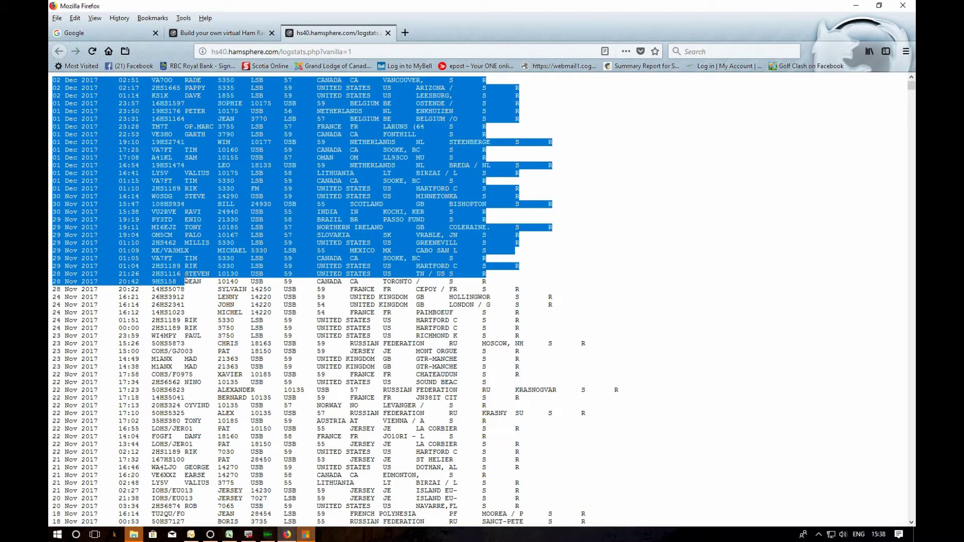
drag(186, 279, 496, 475)
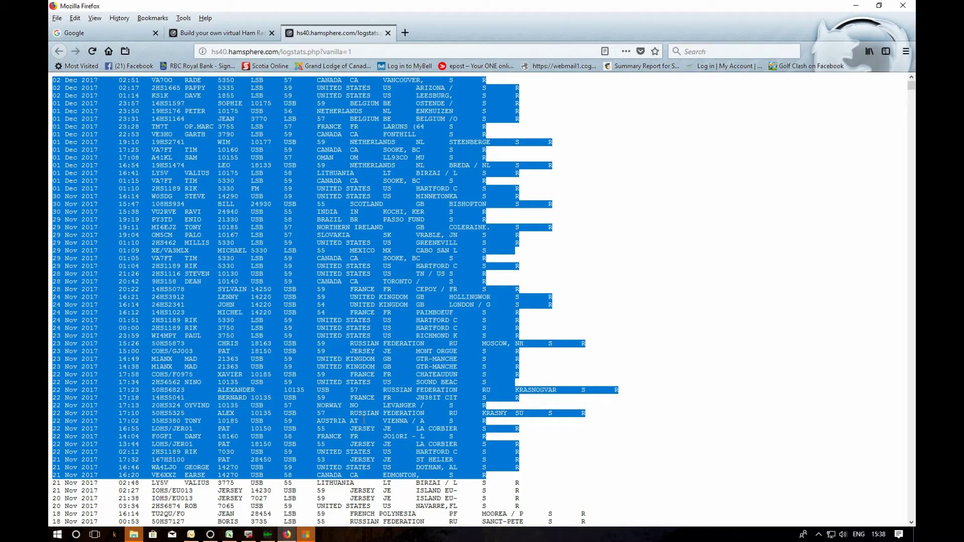
Switch to Excel and paste the copied log entries into Sheet1 as Text, starting at cell A3
click(229, 534)
click(77, 135)
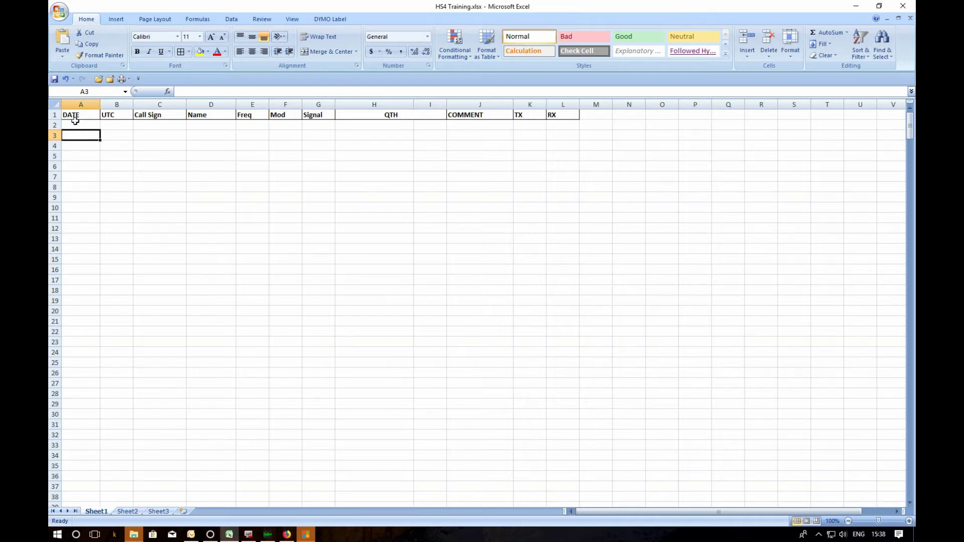
click(63, 56)
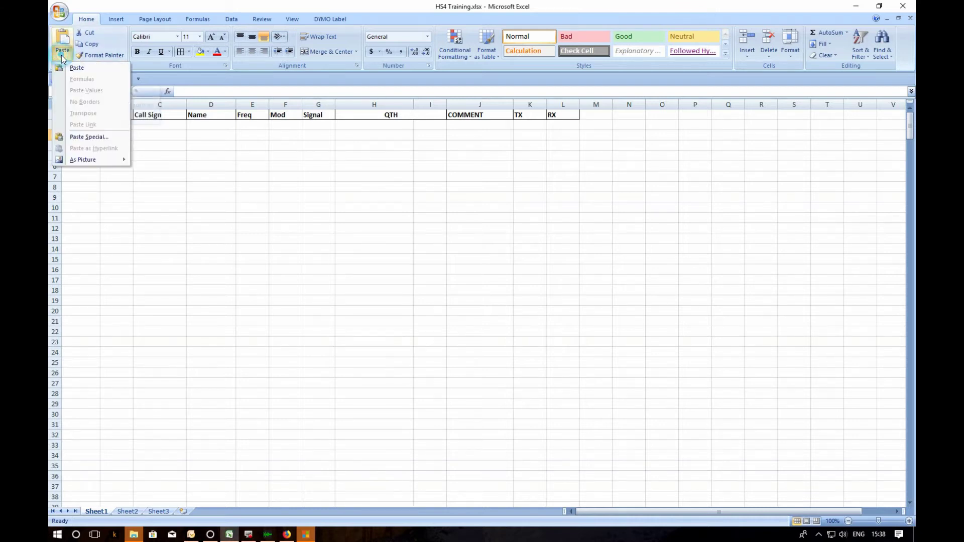
click(76, 137)
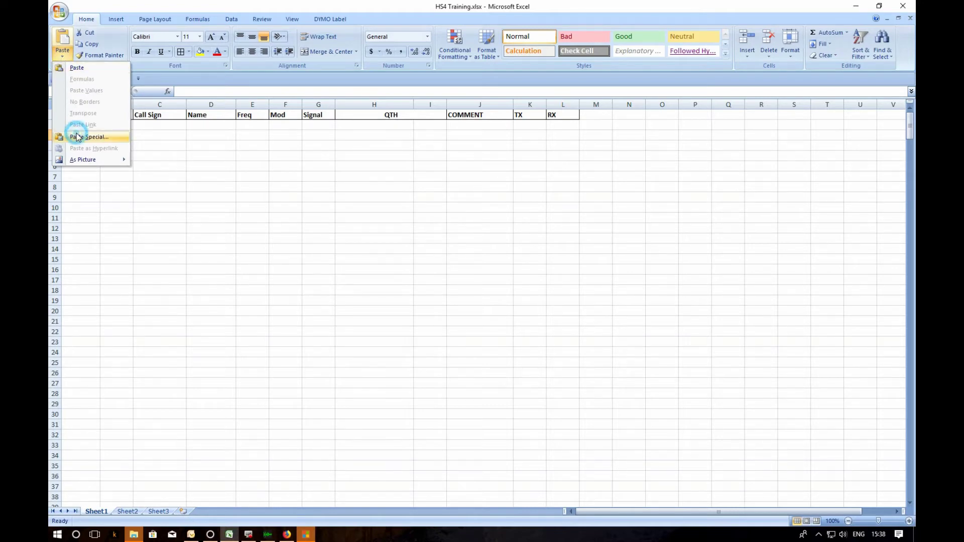
click(401, 229)
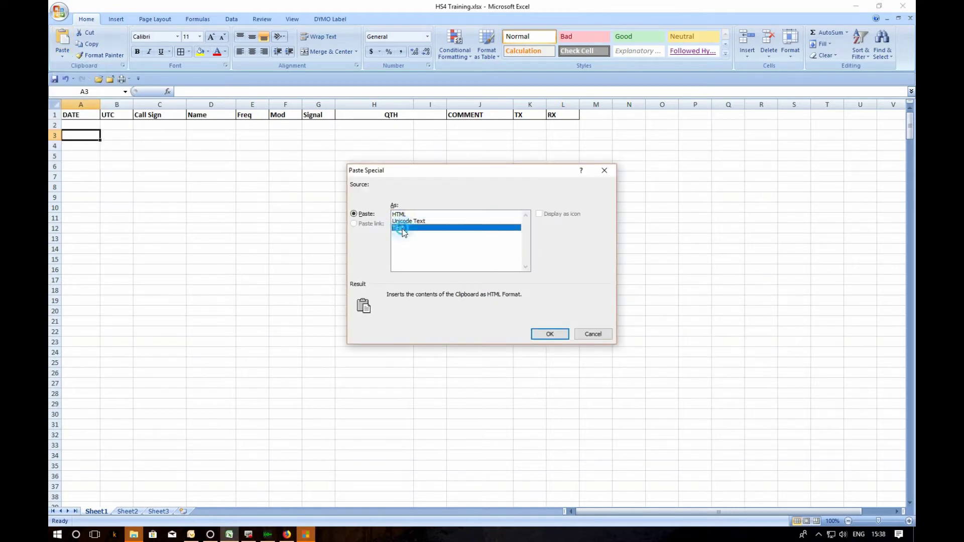
click(550, 334)
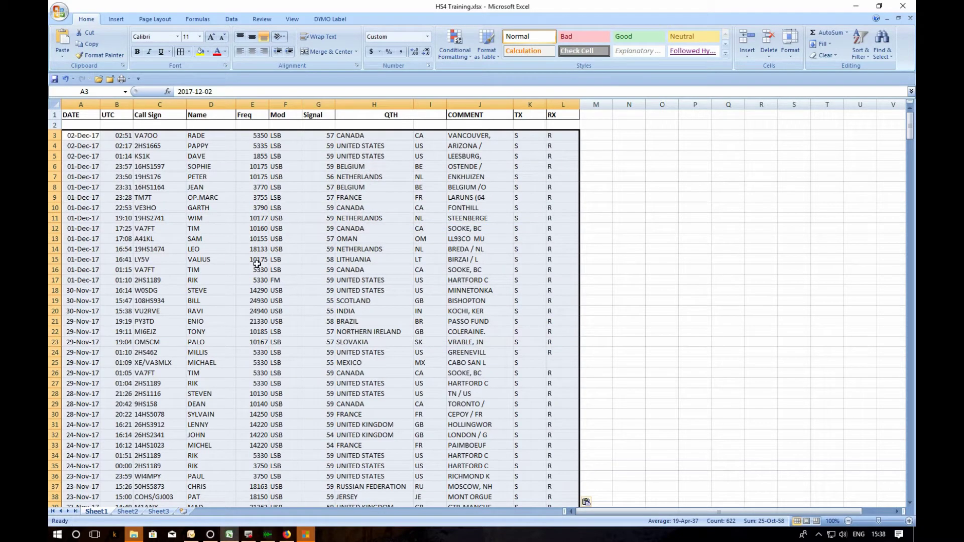
Left-align all the pasted log entries and look through the rows
click(239, 52)
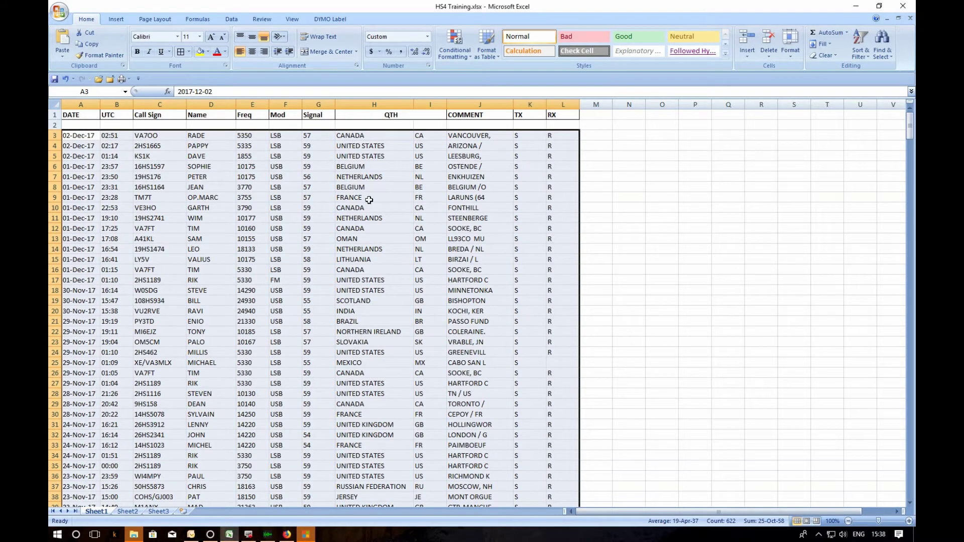
scroll(374, 226, down, 2)
click(383, 257)
scroll(664, 291, down, 3)
scroll(664, 291, up, 6)
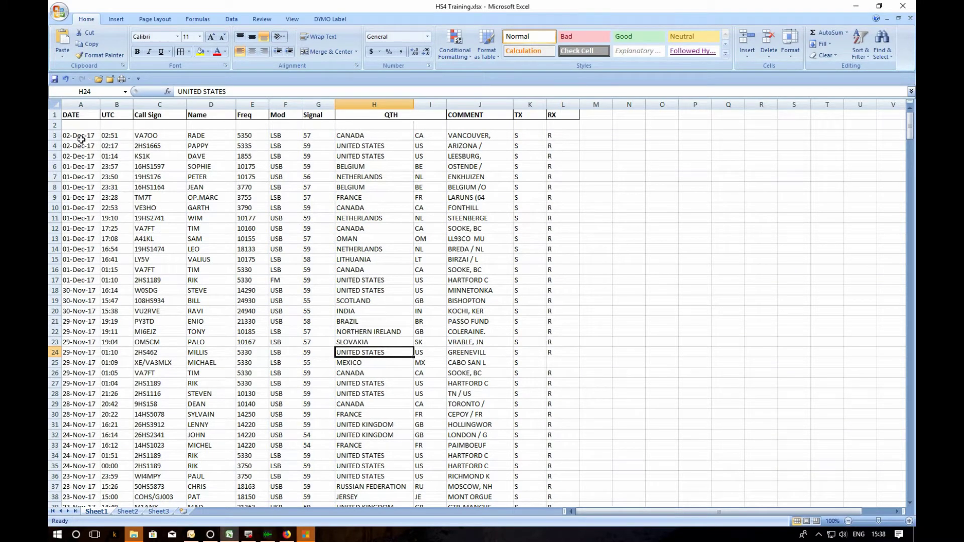
Apply all borders to the log entries in A3:L54 and check the bordered rows
drag(78, 136, 574, 488)
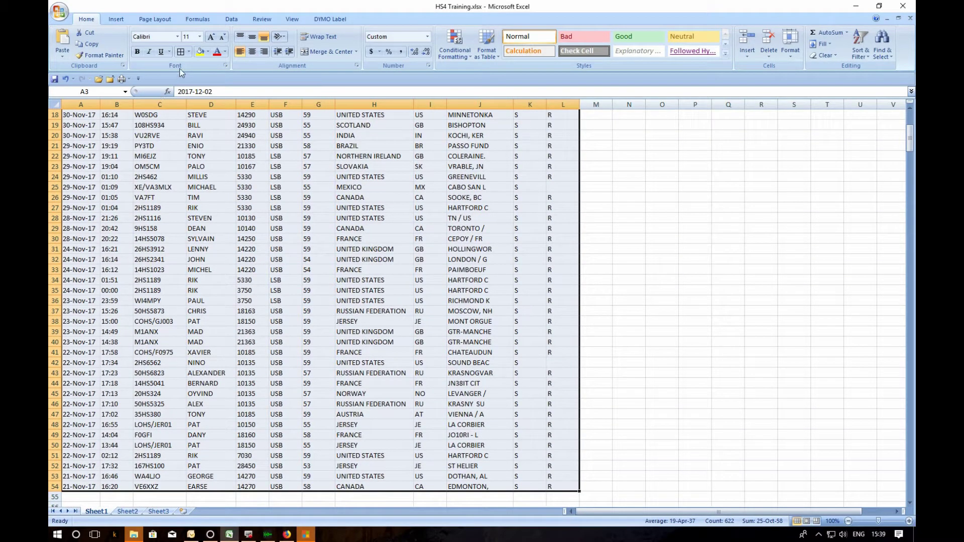
click(190, 52)
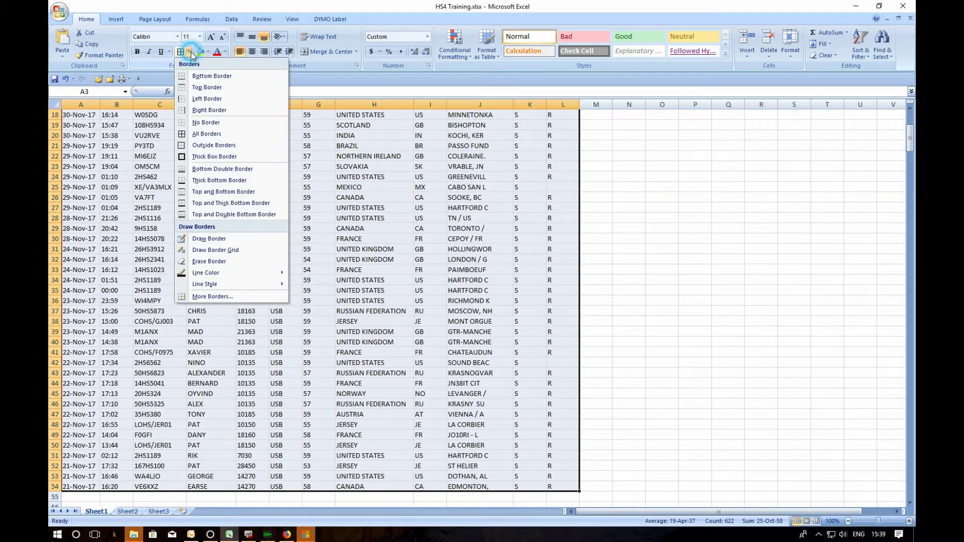
click(207, 134)
scroll(448, 256, up, 6)
click(492, 249)
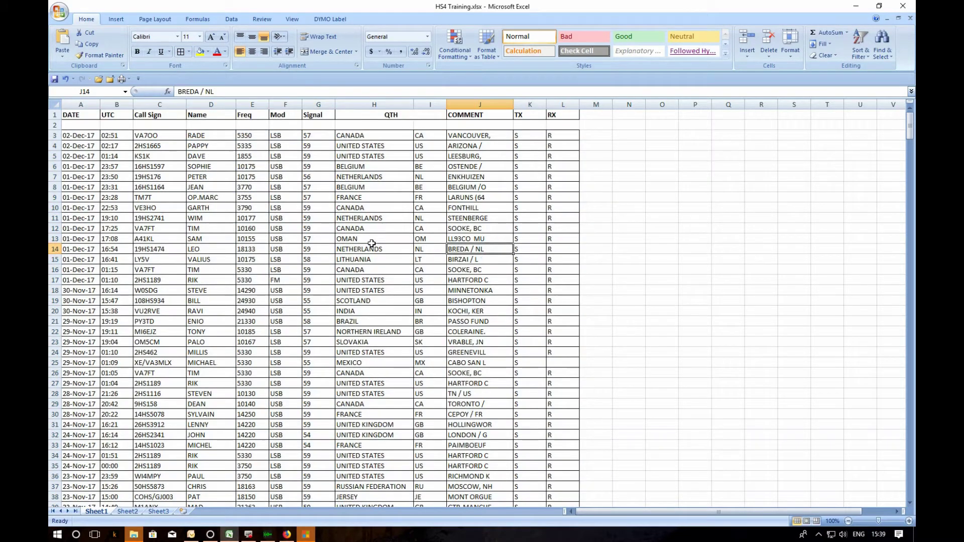
scroll(380, 276, down, 7)
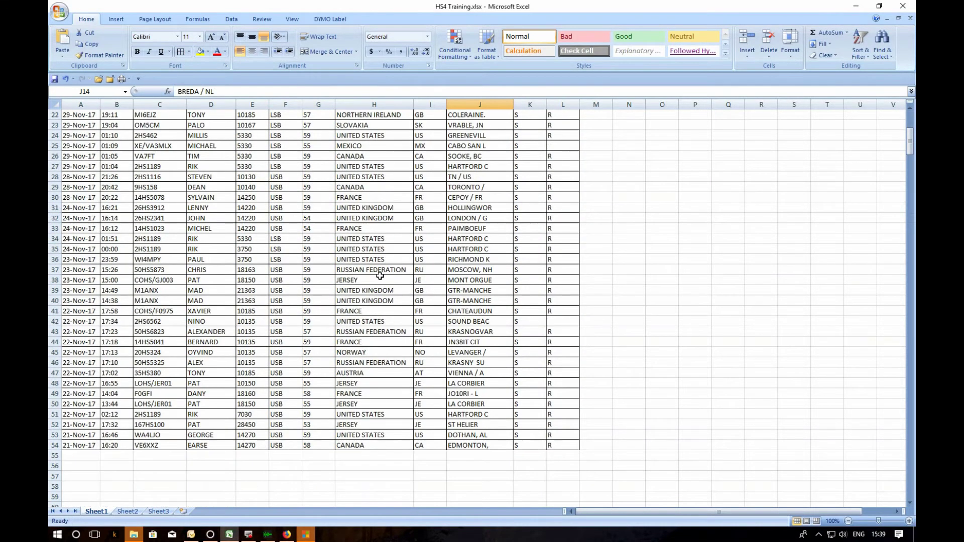
scroll(381, 276, up, 7)
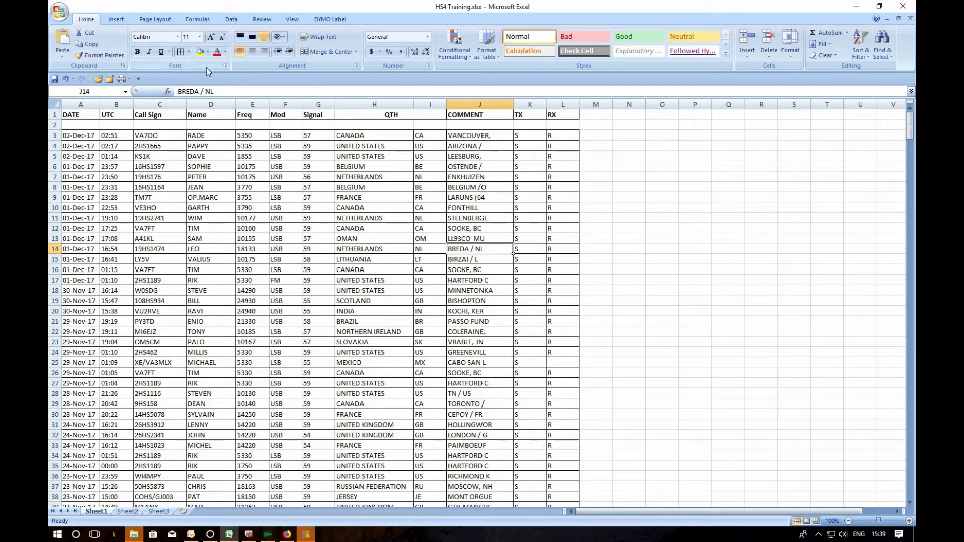
Undo the borders, the left alignment and the paste of the log entries
click(66, 80)
click(66, 80)
click(66, 80)
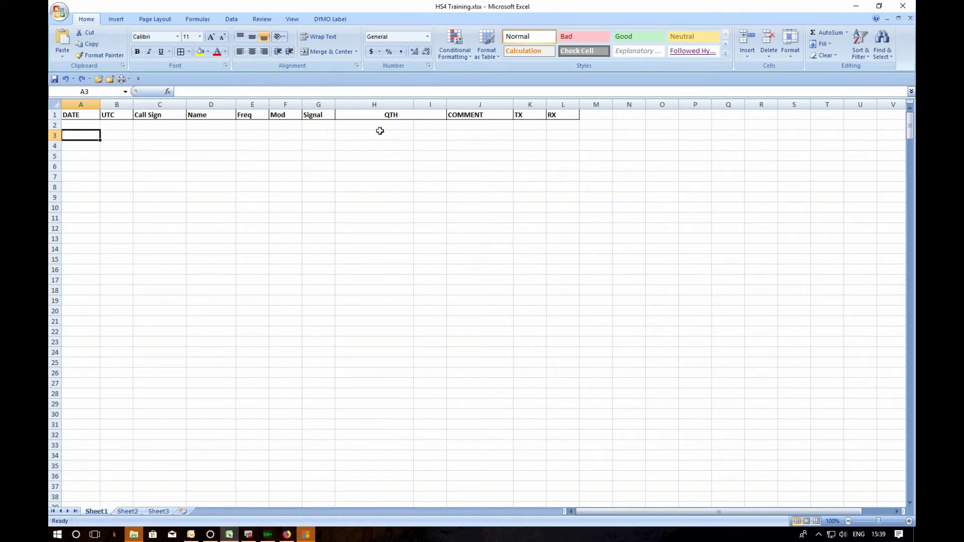
Revisit the selected log entries in Firefox, return to Excel and paste them as Text starting at cell A3 of Sheet1
click(286, 535)
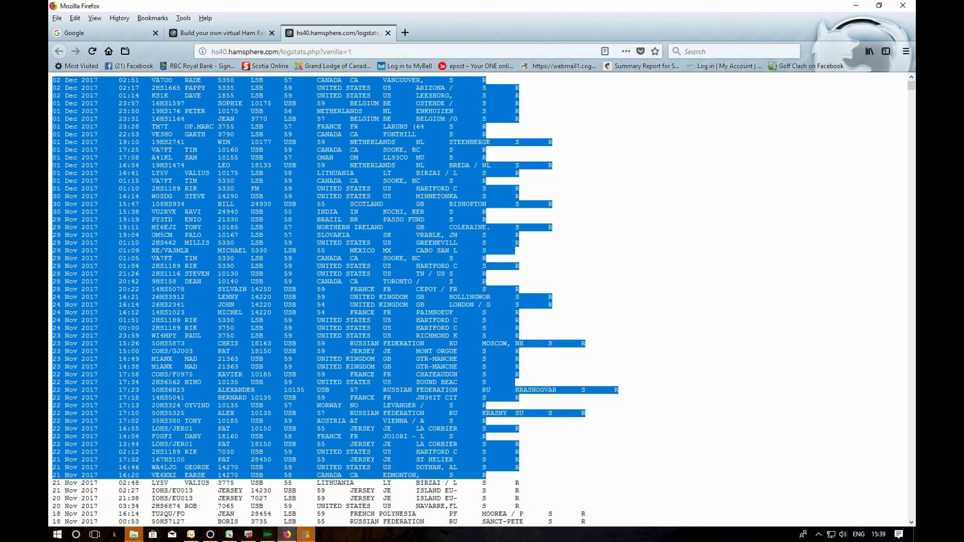
click(229, 535)
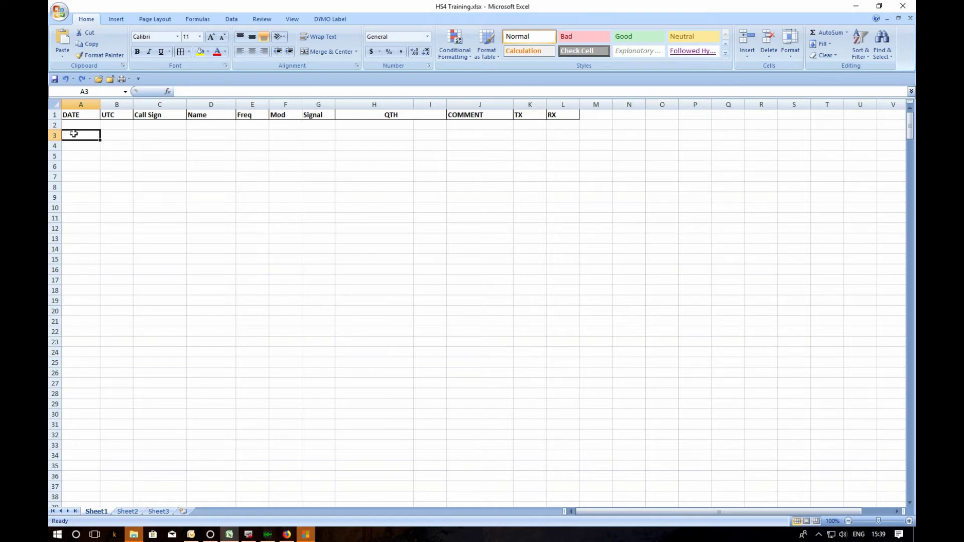
click(68, 54)
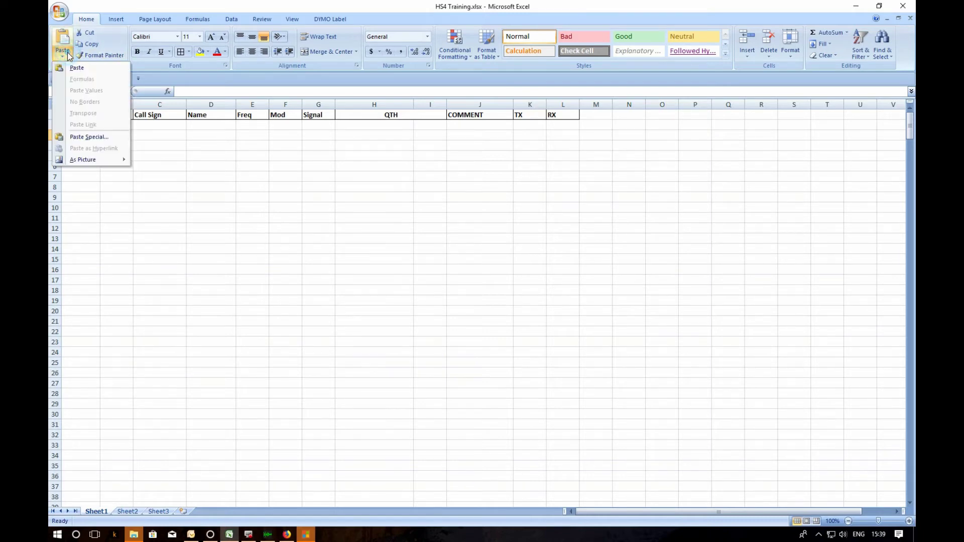
click(89, 137)
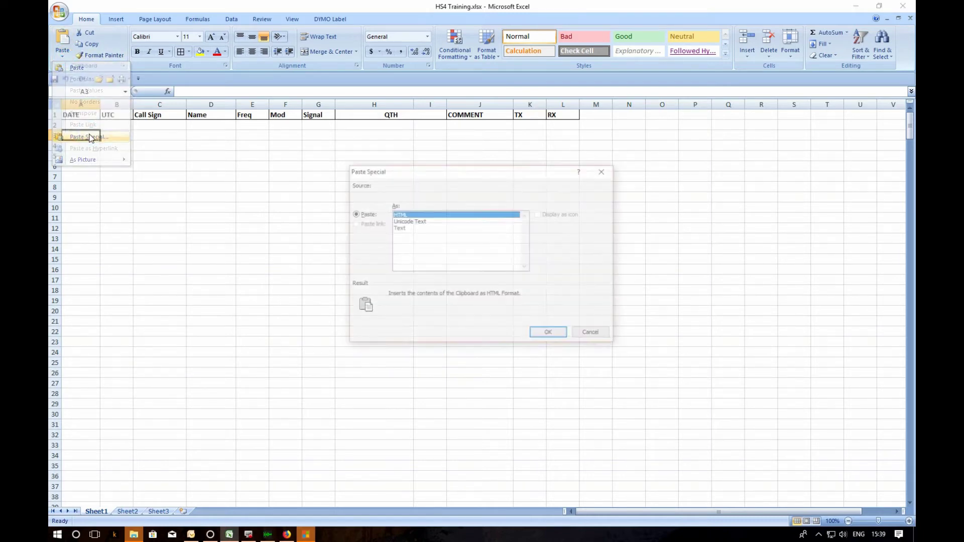
click(402, 229)
click(550, 334)
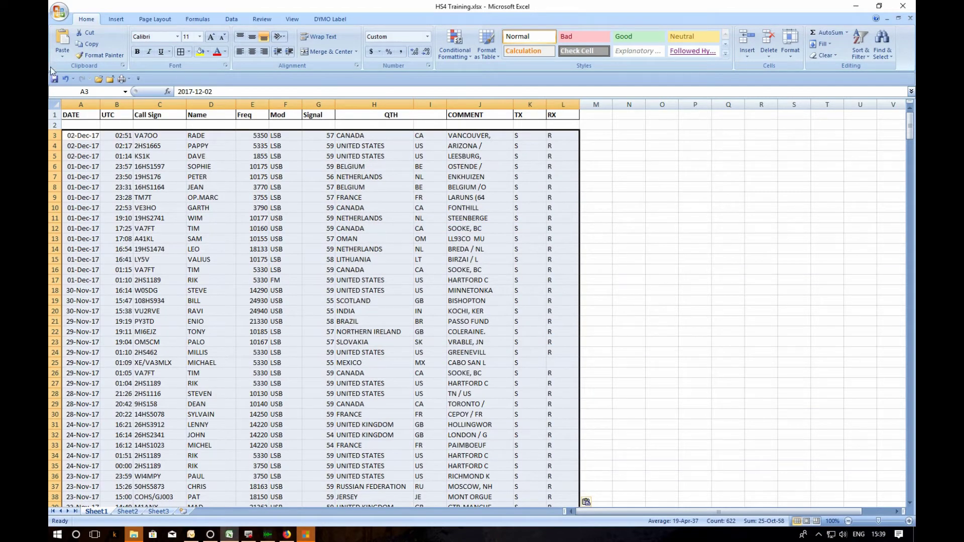
Undo the text paste of the log entries, try a regular paste at cell A3 and undo that too
click(66, 80)
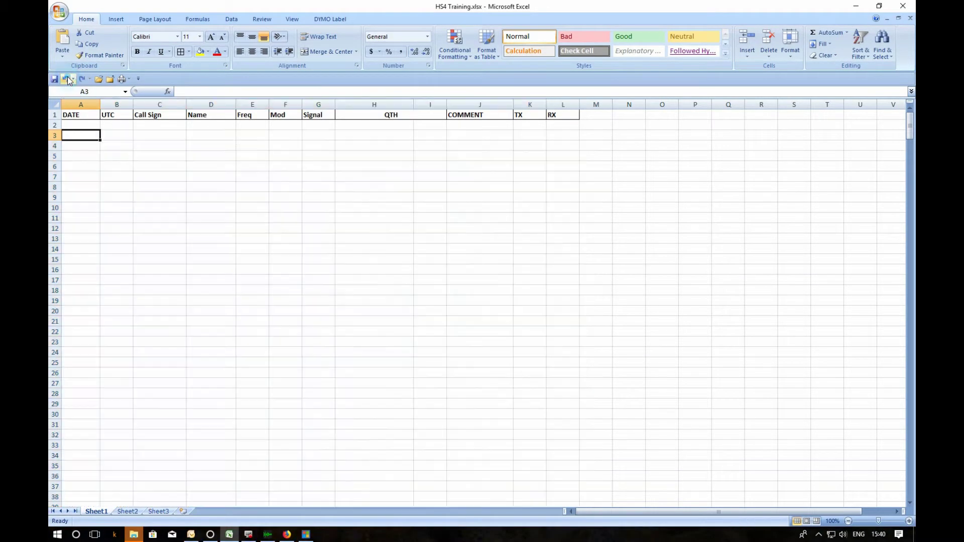
click(63, 42)
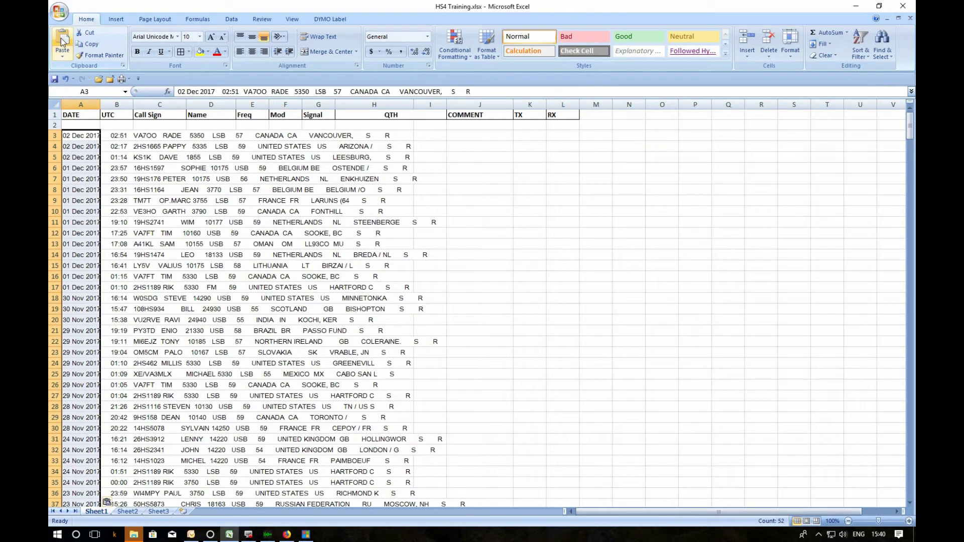
click(66, 79)
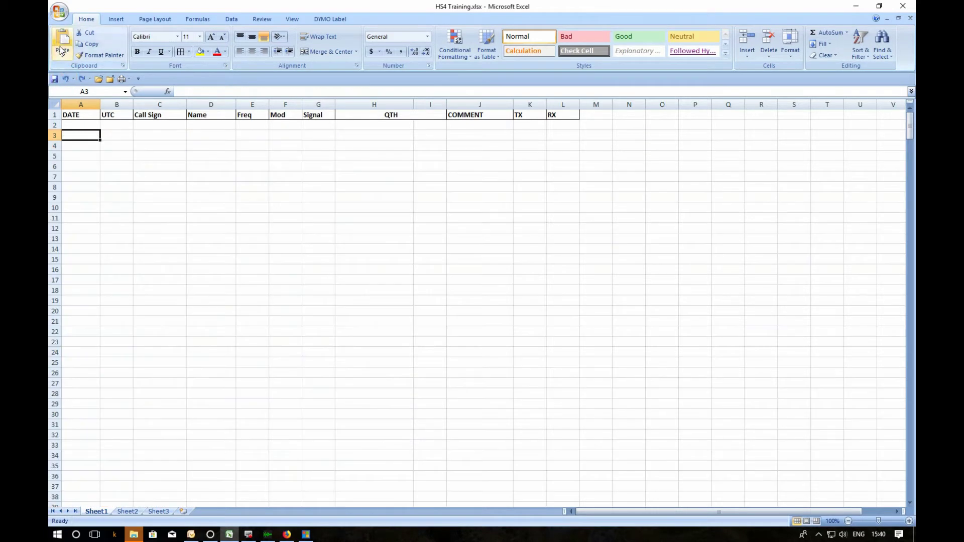
Paste the copied log entries as Text starting at cell A3 of Sheet1
click(63, 58)
click(101, 137)
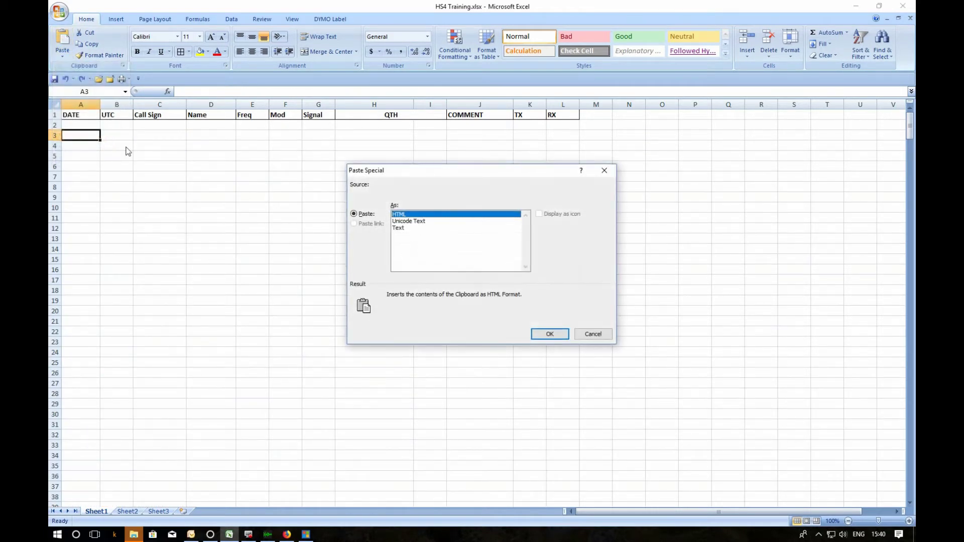
click(400, 229)
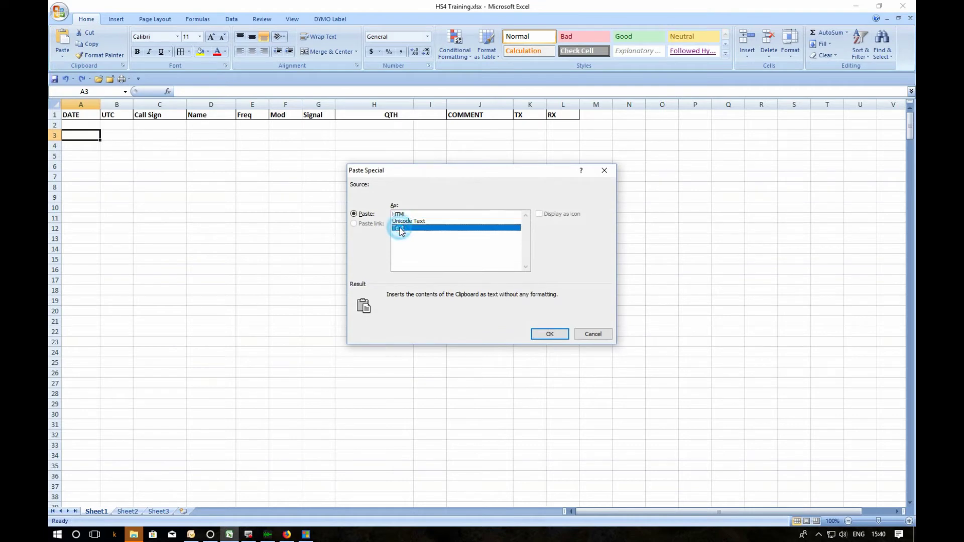
click(552, 335)
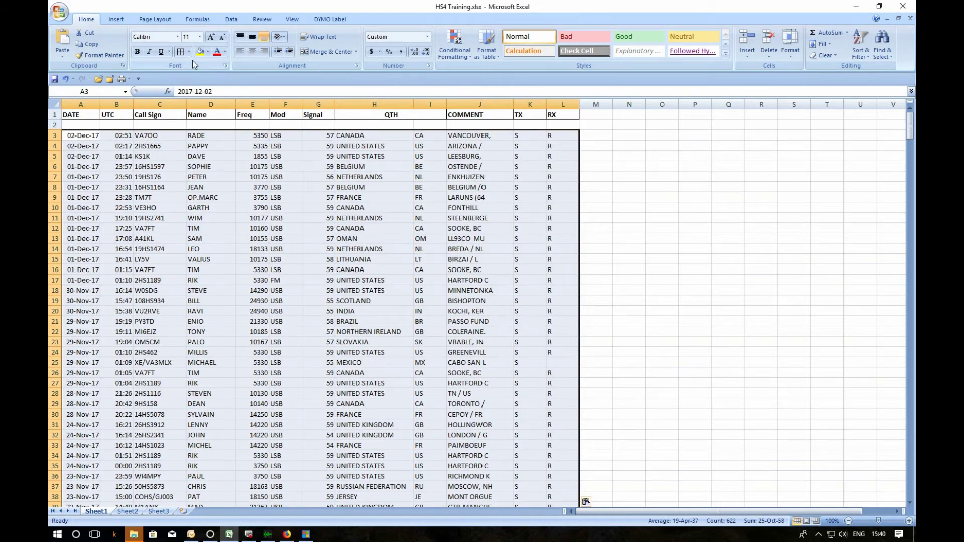
Left-align the pasted log entries, apply all borders to them and deselect the range
click(239, 53)
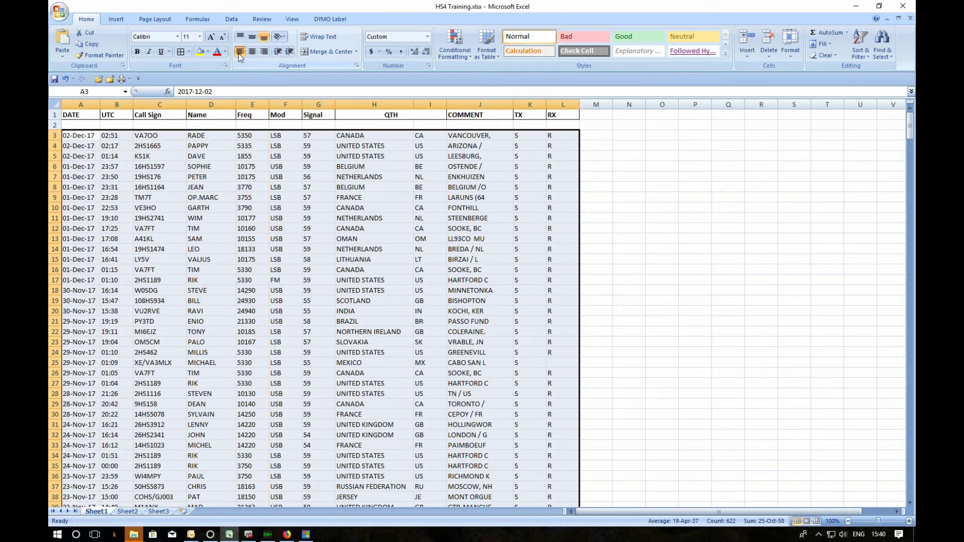
click(180, 52)
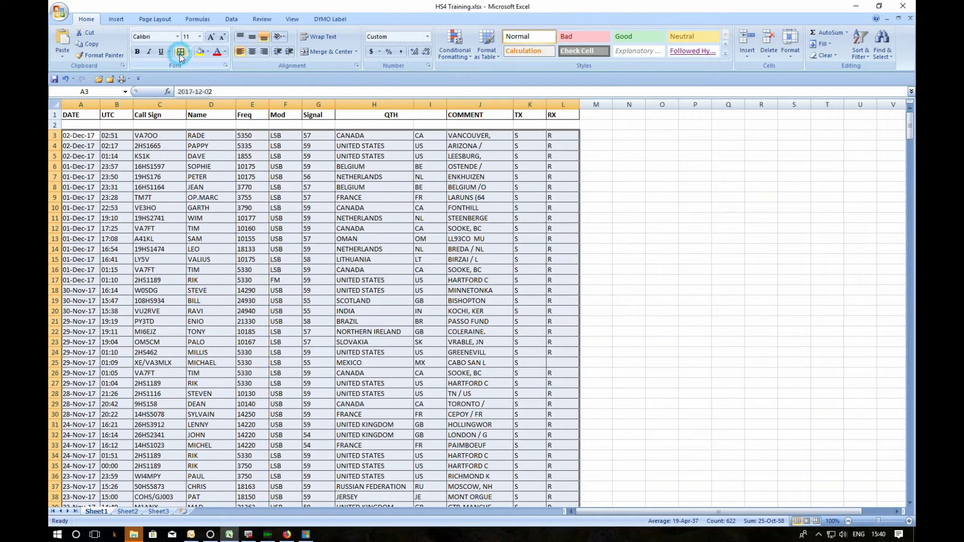
click(626, 367)
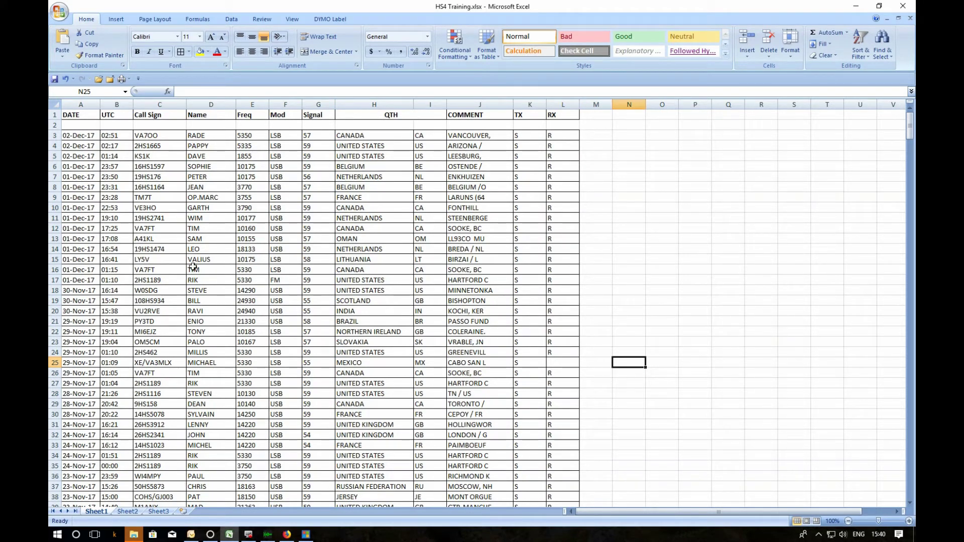
Move the whole block of log entries A3:L54 down so that it starts at row 64
drag(79, 135, 562, 489)
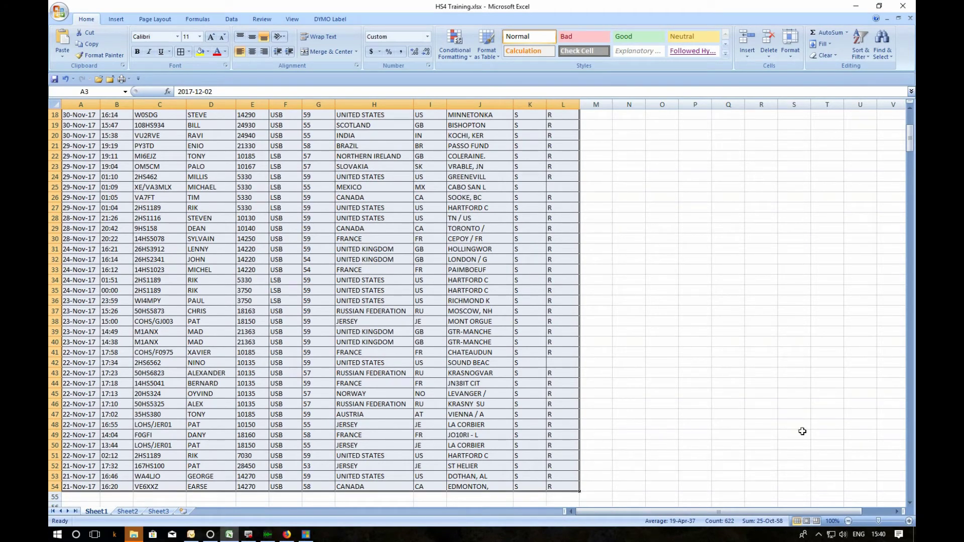
drag(910, 141, 911, 126)
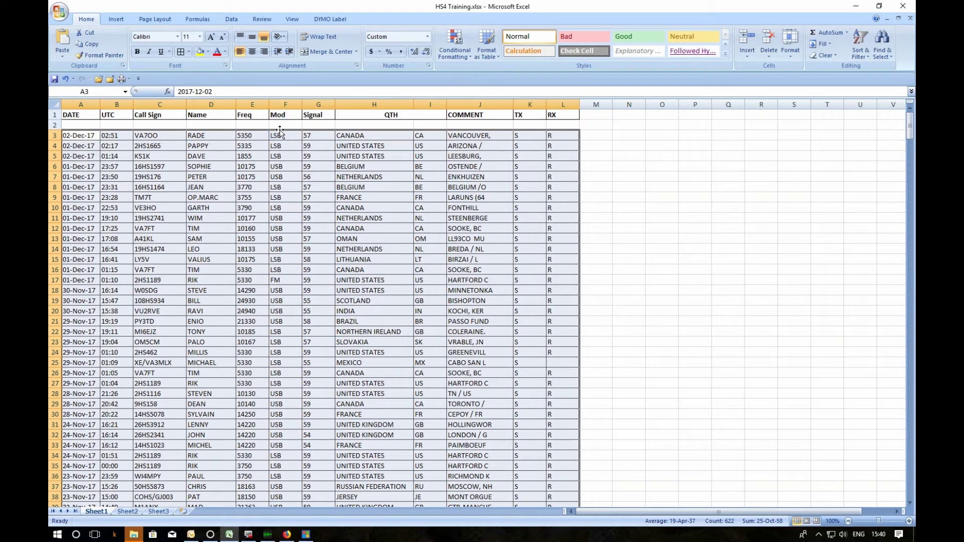
drag(279, 132, 281, 460)
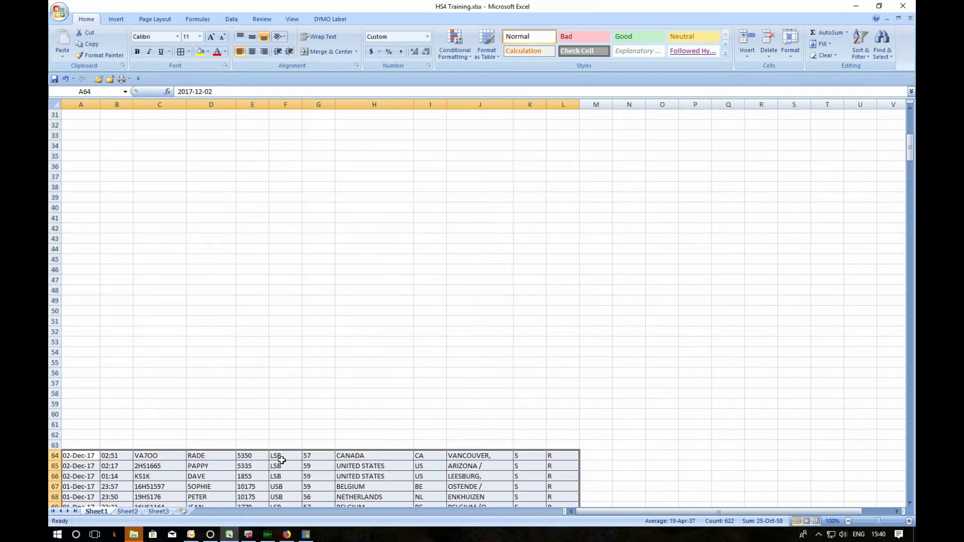
scroll(441, 233, up, 10)
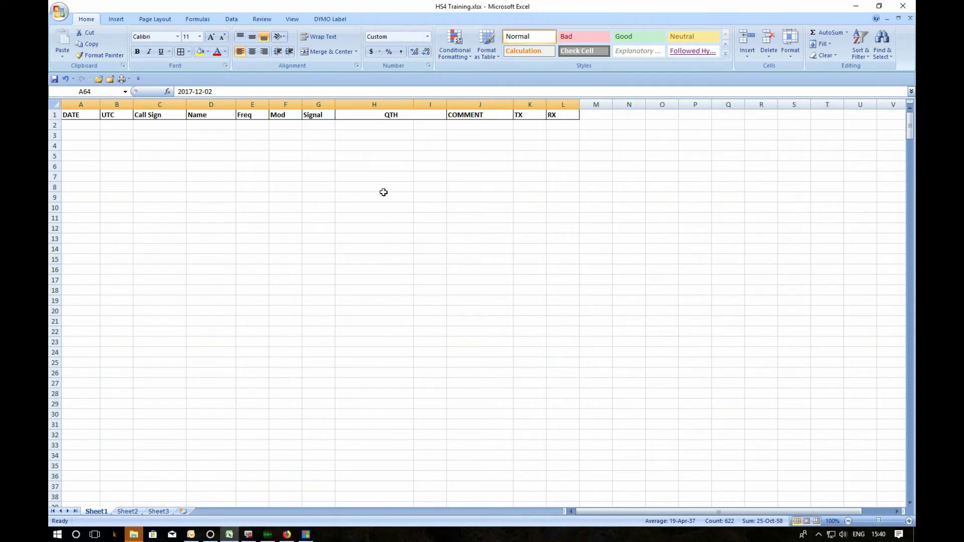
Switch to Firefox and copy the log entries from the newest one down through the 24 Nov 2017 16:12 entry
click(287, 535)
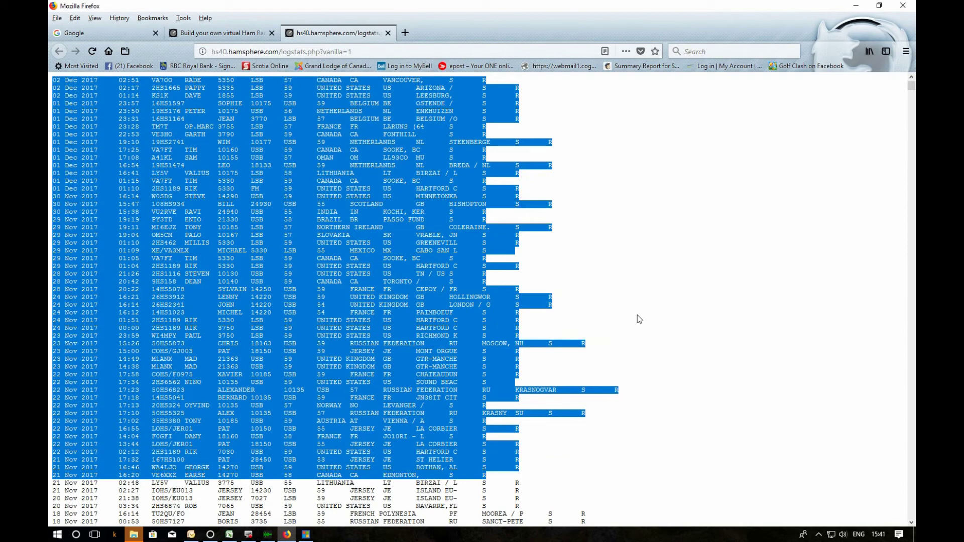
click(692, 283)
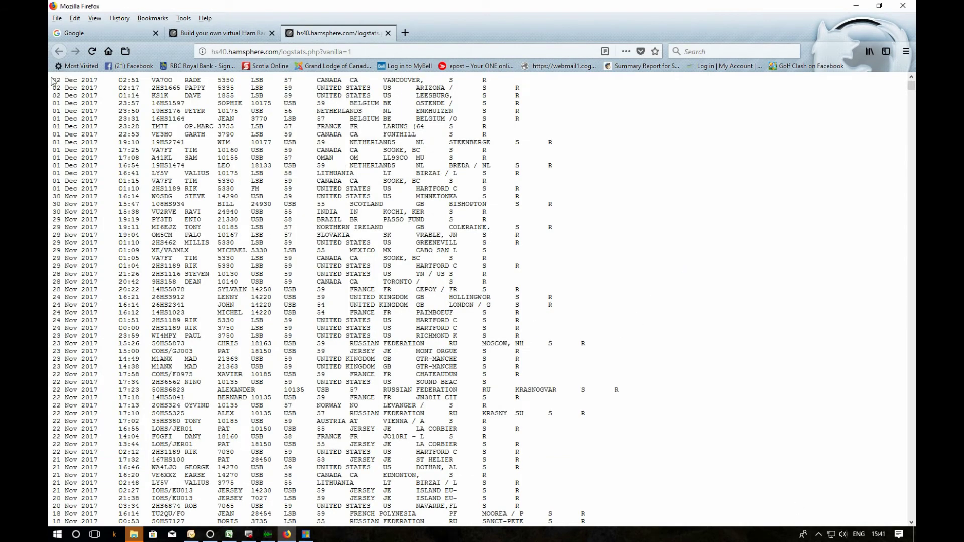
drag(52, 81, 535, 315)
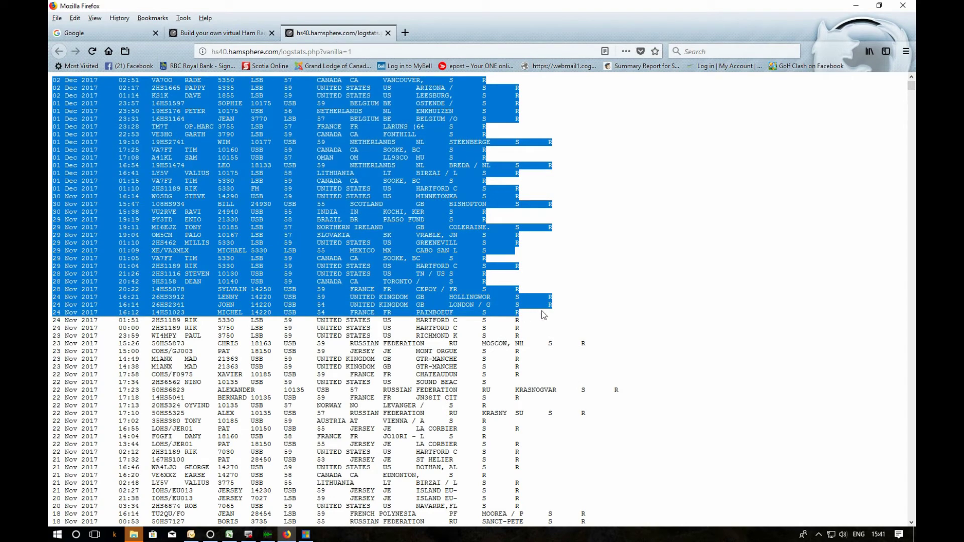
Return to Excel and paste the newly copied entries as Text at cell A3, above the moved block
click(229, 535)
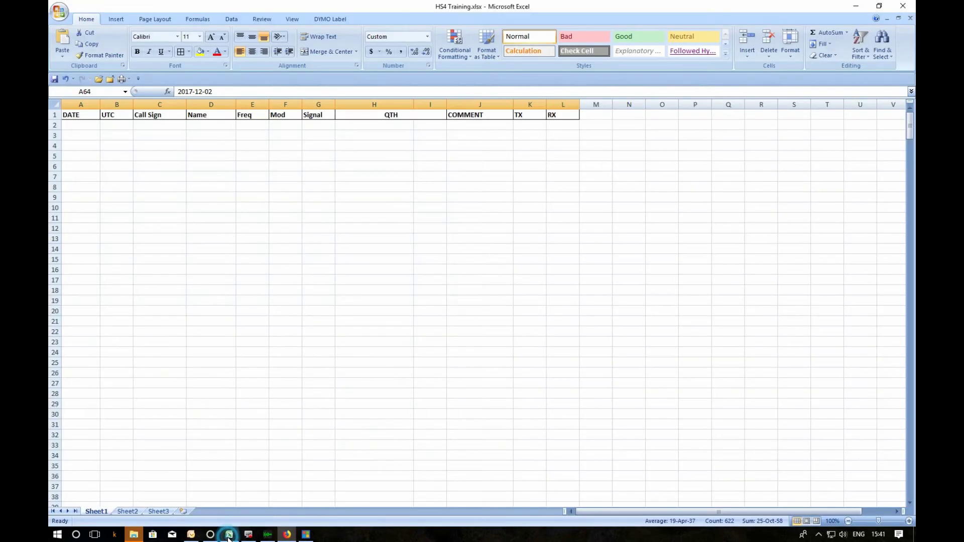
click(73, 135)
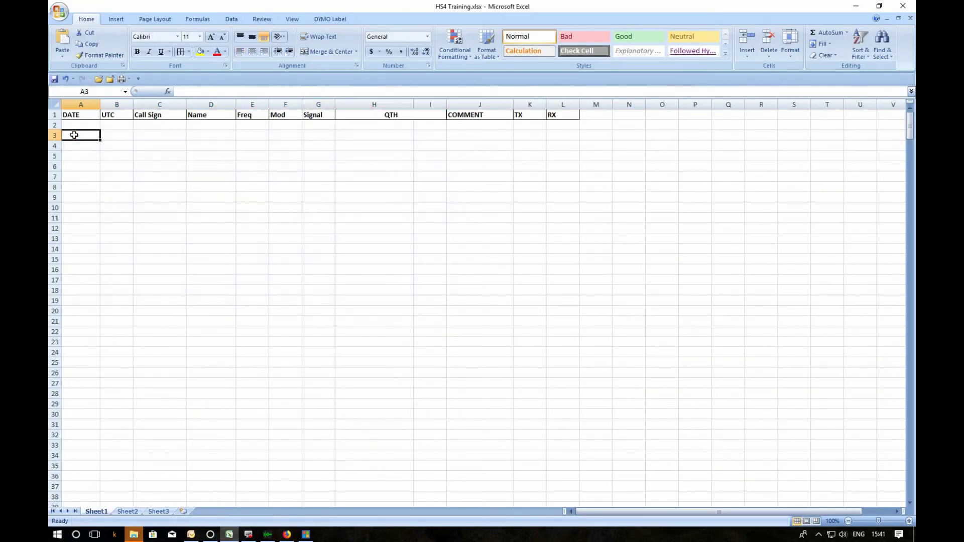
click(63, 58)
click(84, 137)
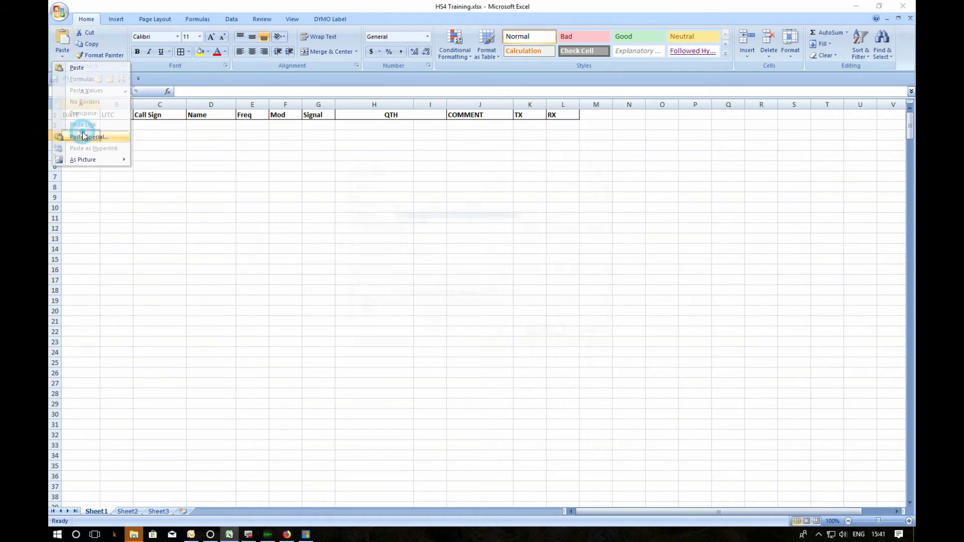
click(399, 228)
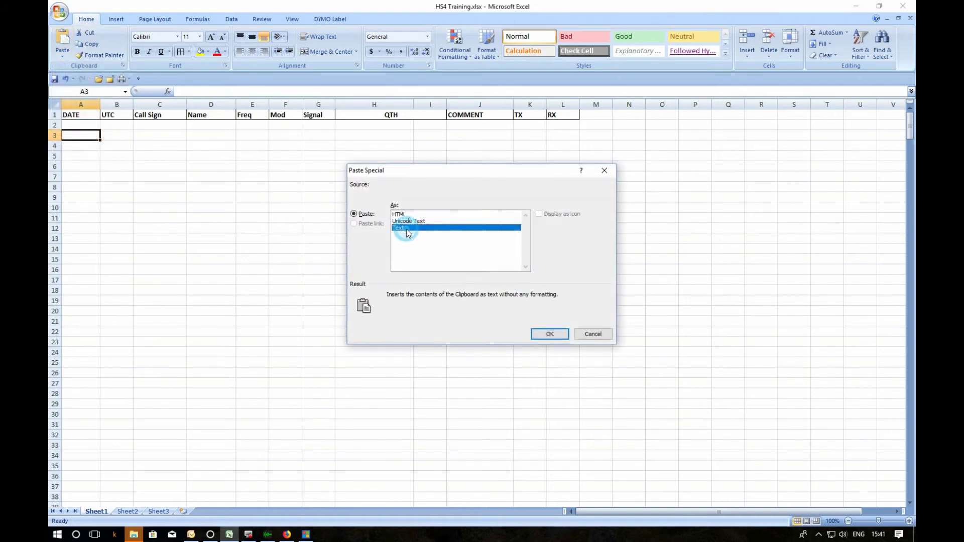
click(550, 334)
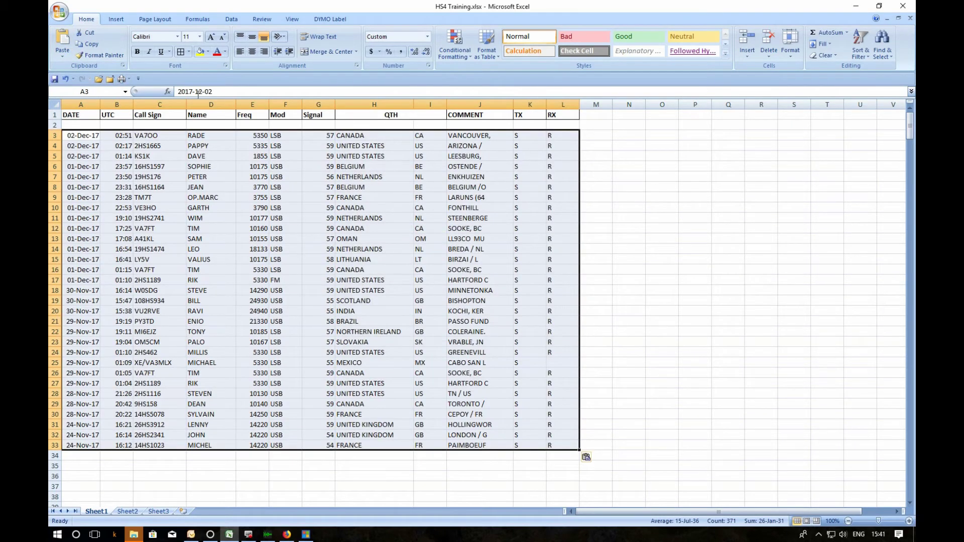
Left-align the new entries in A3:L33 and apply all borders to them
click(243, 55)
scroll(135, 364, down, 10)
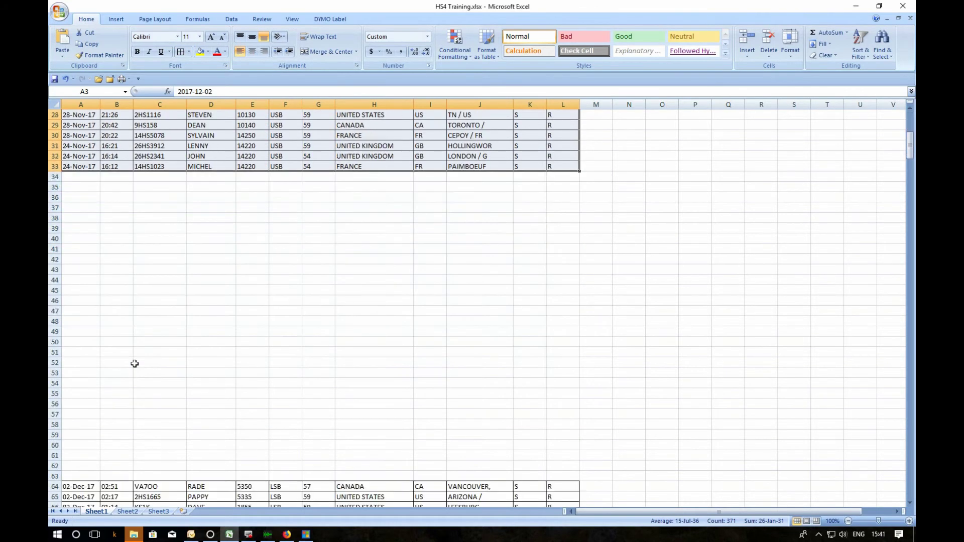
scroll(135, 364, up, 2)
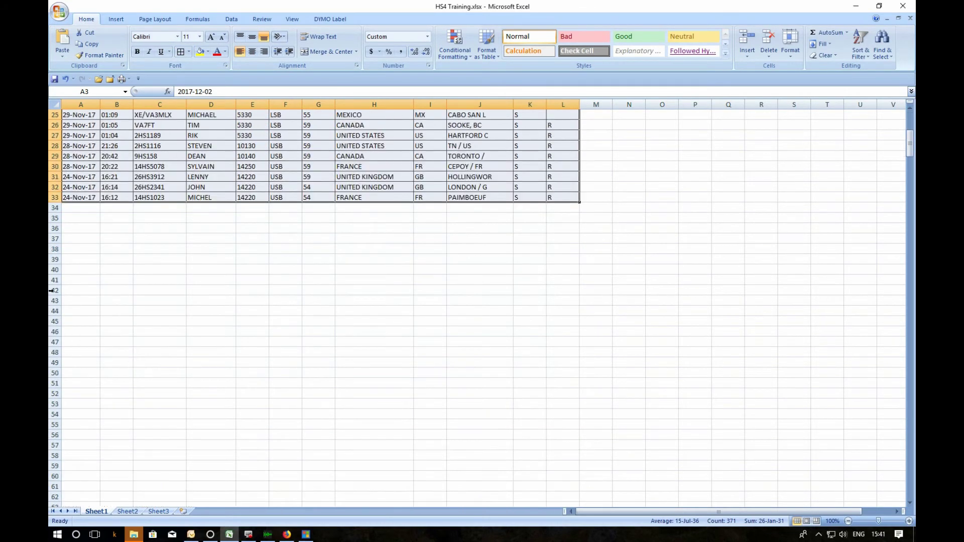
Delete the empty rows 34 to 63 between the new entries and the older block
click(56, 207)
drag(56, 208, 55, 426)
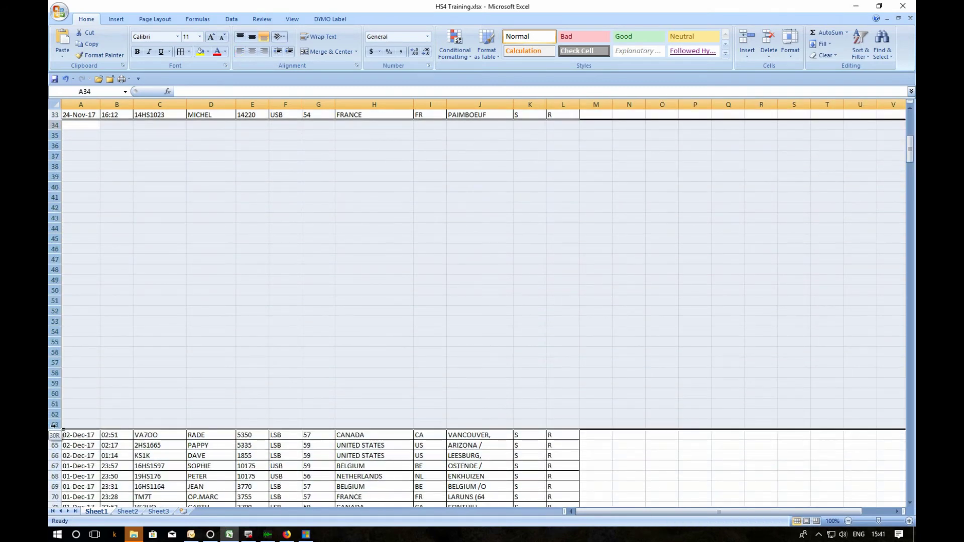
right_click(51, 267)
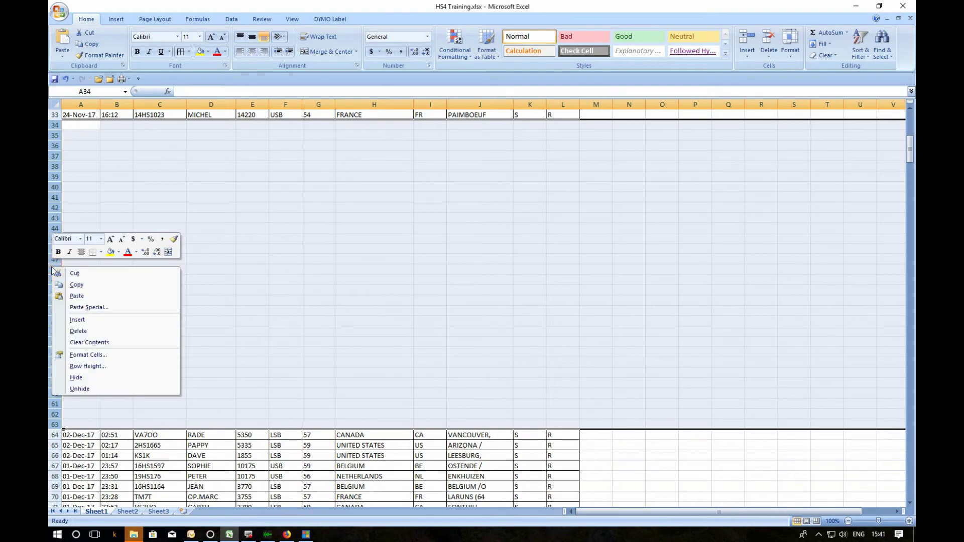
click(78, 331)
scroll(534, 306, up, 5)
scroll(534, 307, up, 6)
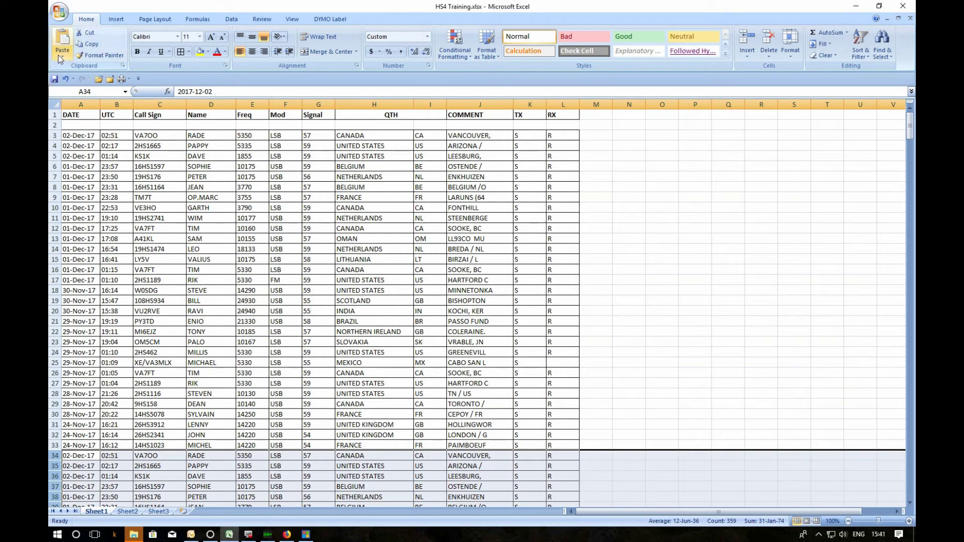
Open LOG BOOK.xls from the All My Files\HamSphere QSL Cards folder on DRIVE_C (E:)
click(99, 83)
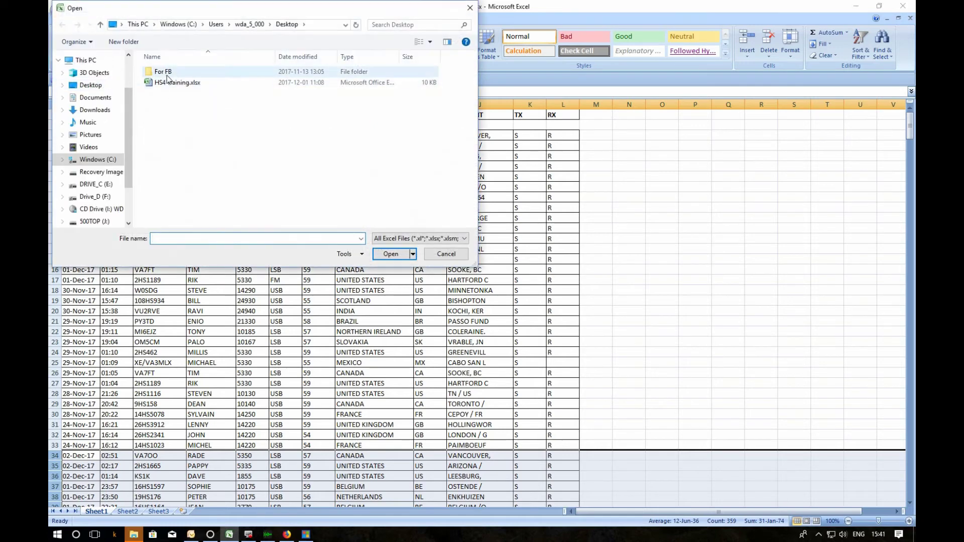
click(100, 184)
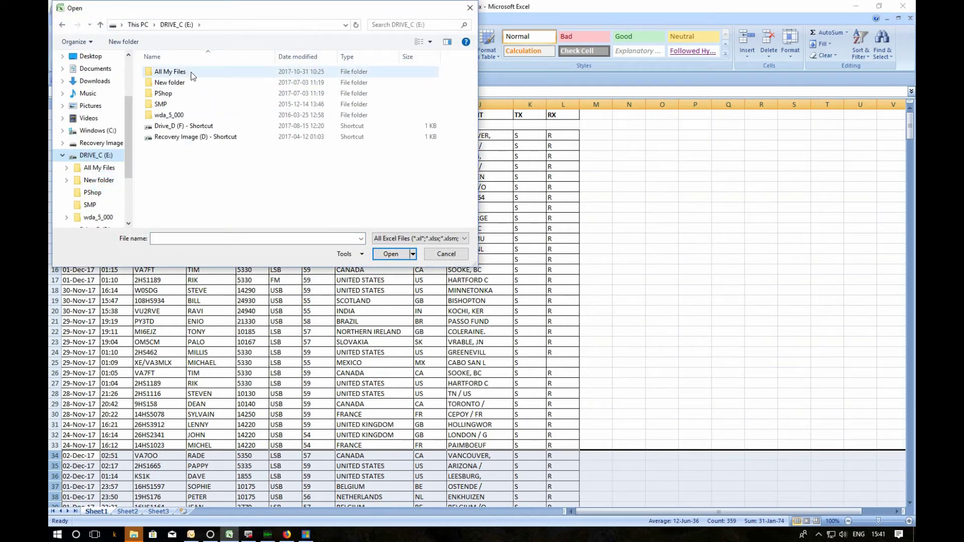
double_click(192, 72)
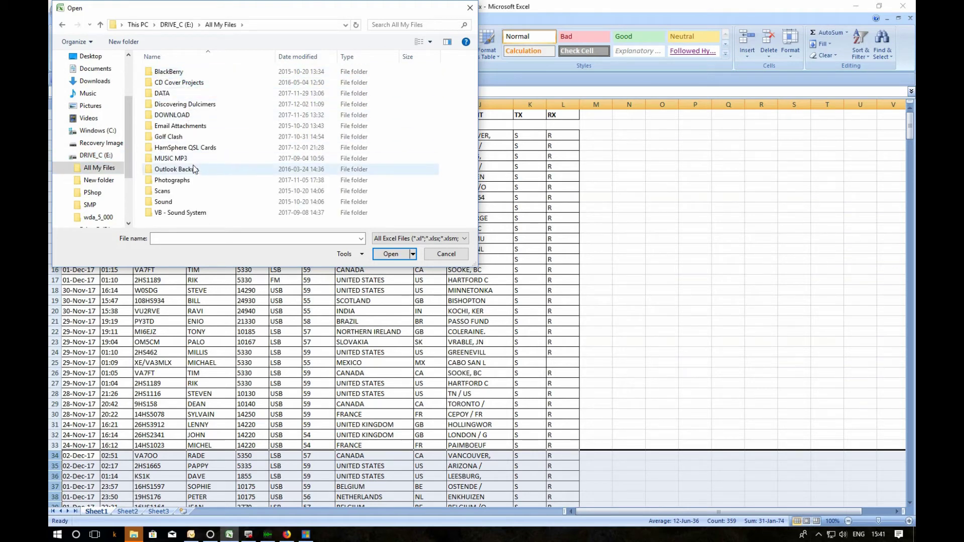
double_click(185, 148)
scroll(318, 152, down, 1)
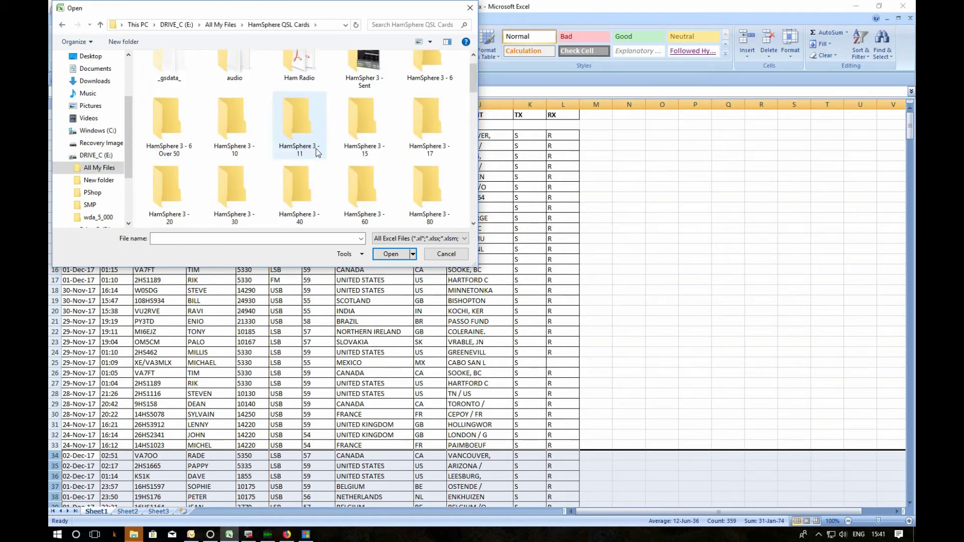
scroll(316, 151, down, 8)
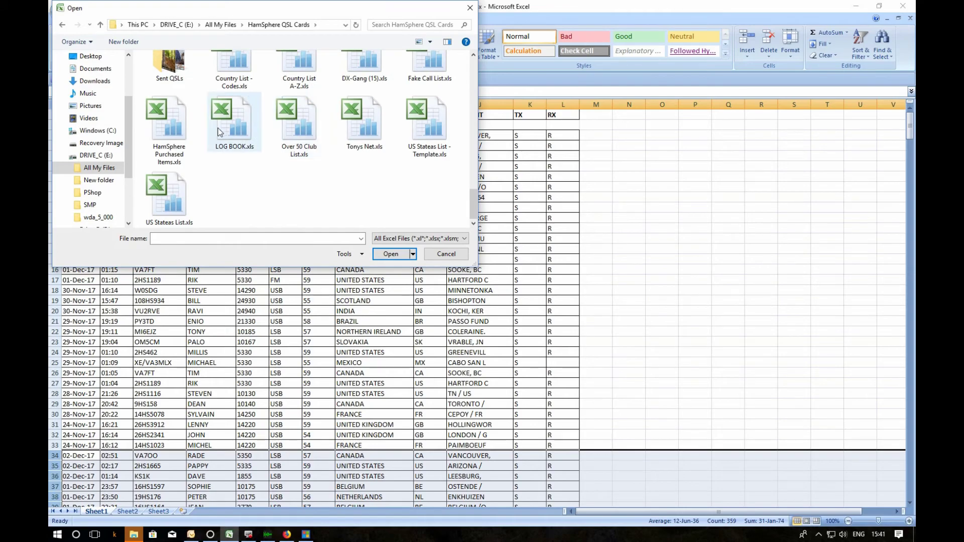
double_click(219, 131)
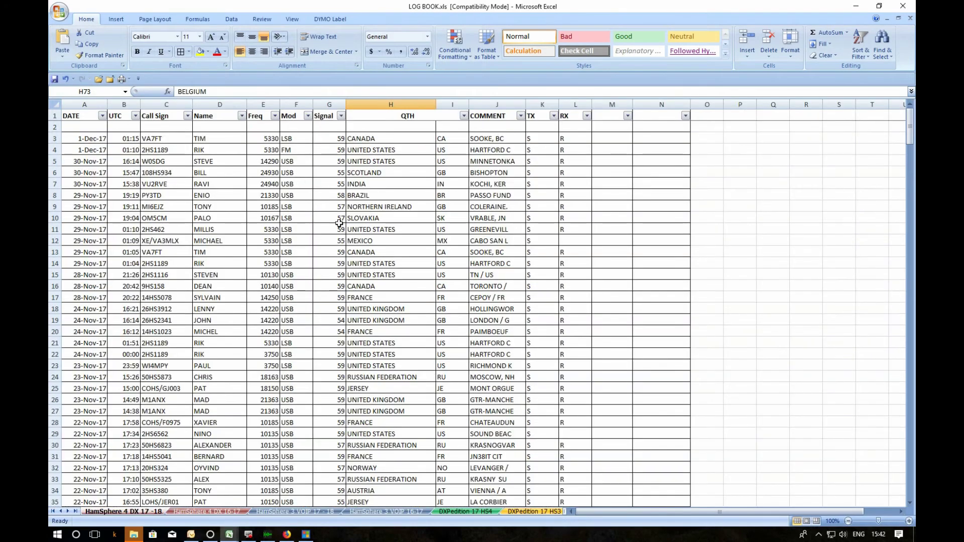
Look through the entries on the HamSphere 4 DX 17-18 sheet, including the red Russian Contest rows
scroll(339, 223, down, 20)
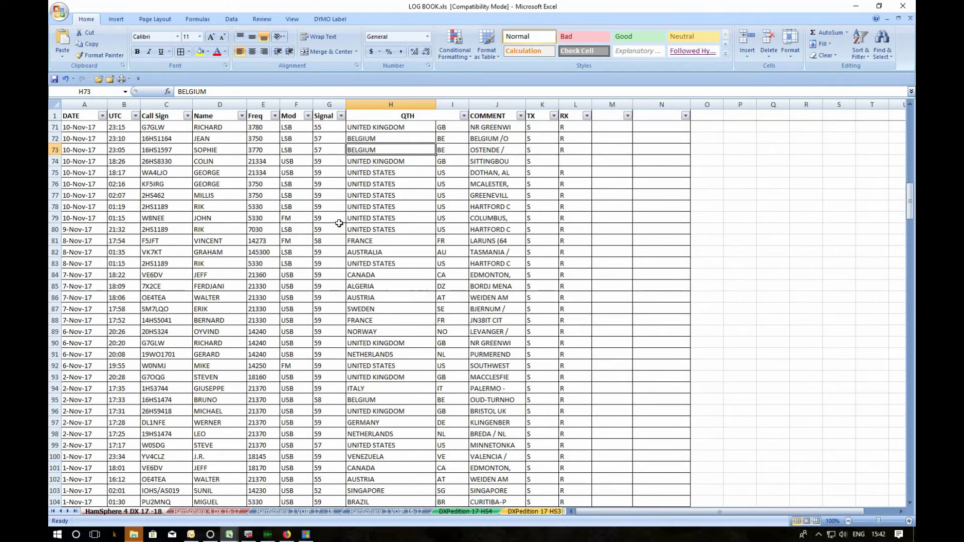
scroll(339, 223, down, 20)
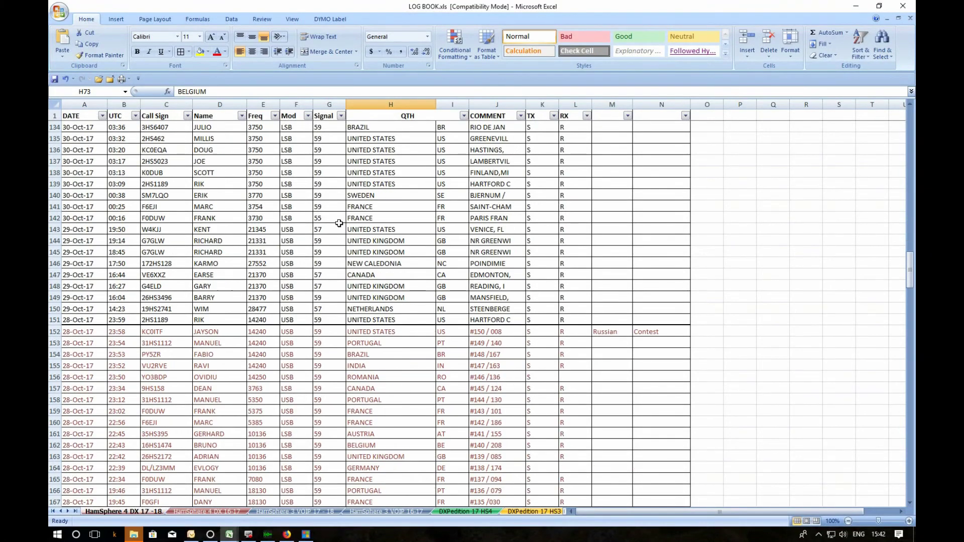
scroll(339, 223, down, 1)
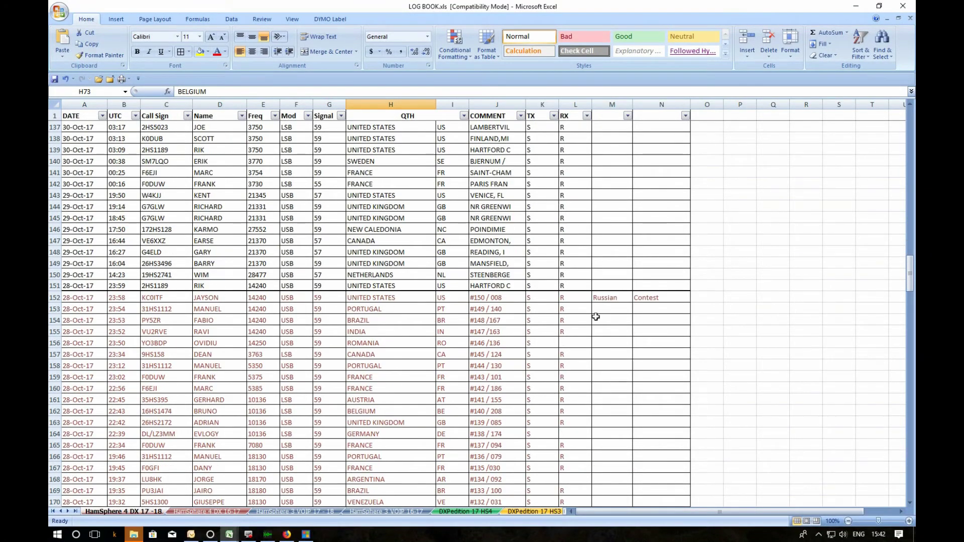
scroll(554, 335, down, 9)
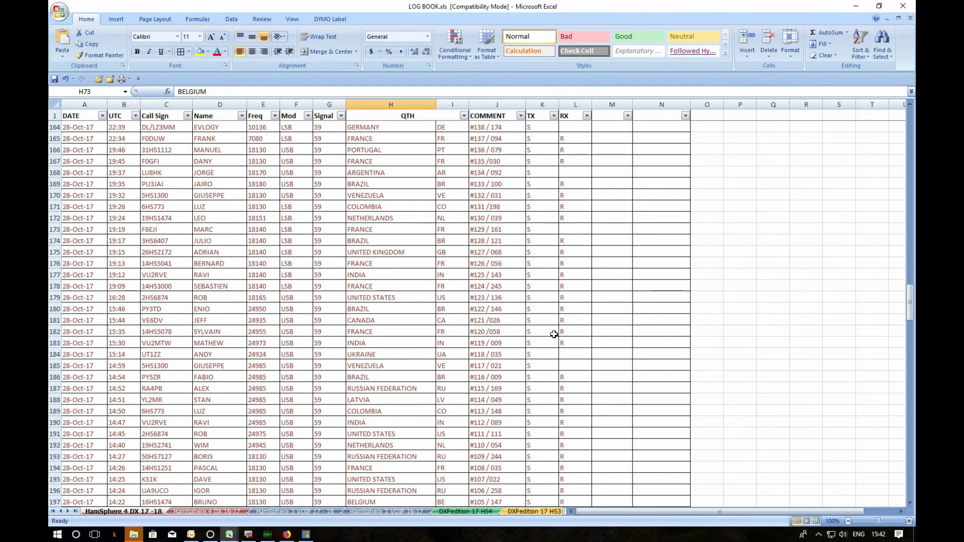
scroll(554, 335, up, 3)
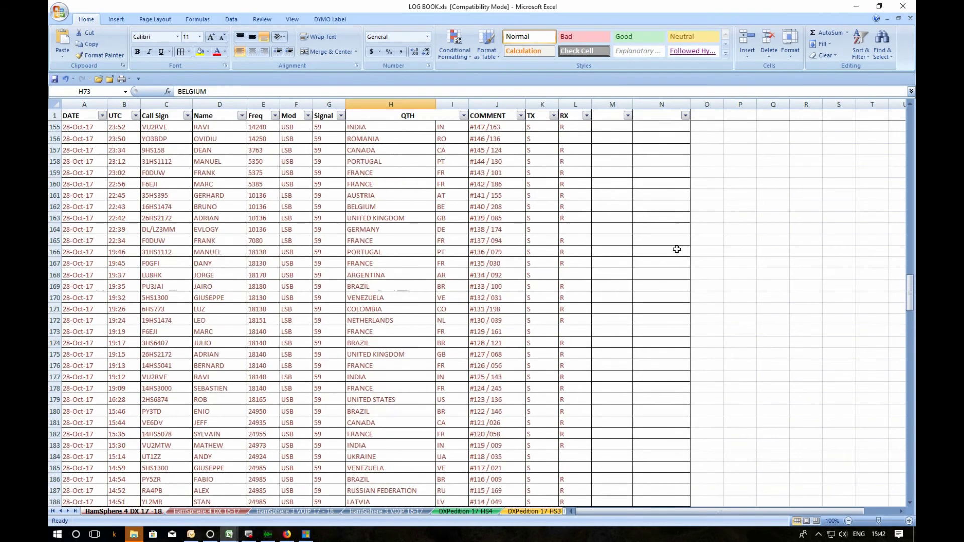
scroll(677, 250, up, 20)
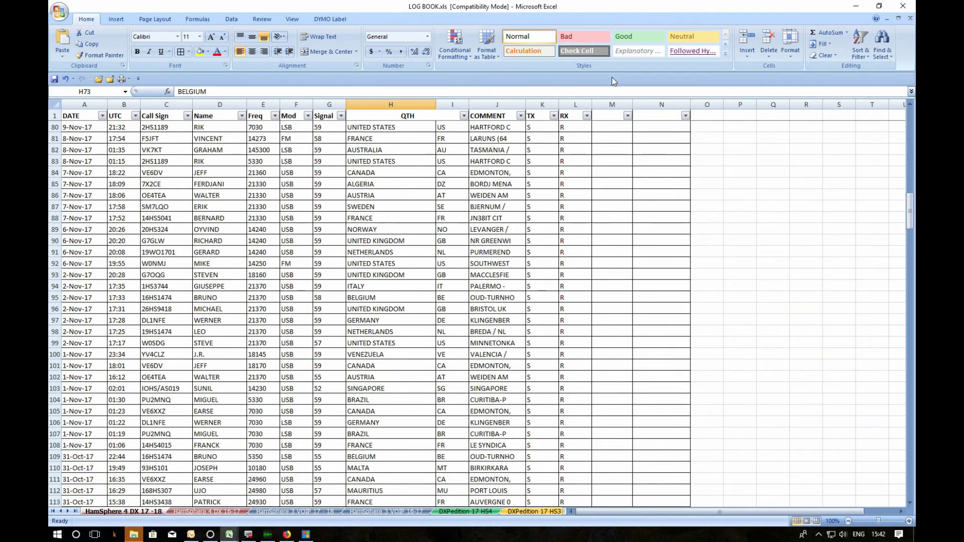
scroll(644, 185, up, 2)
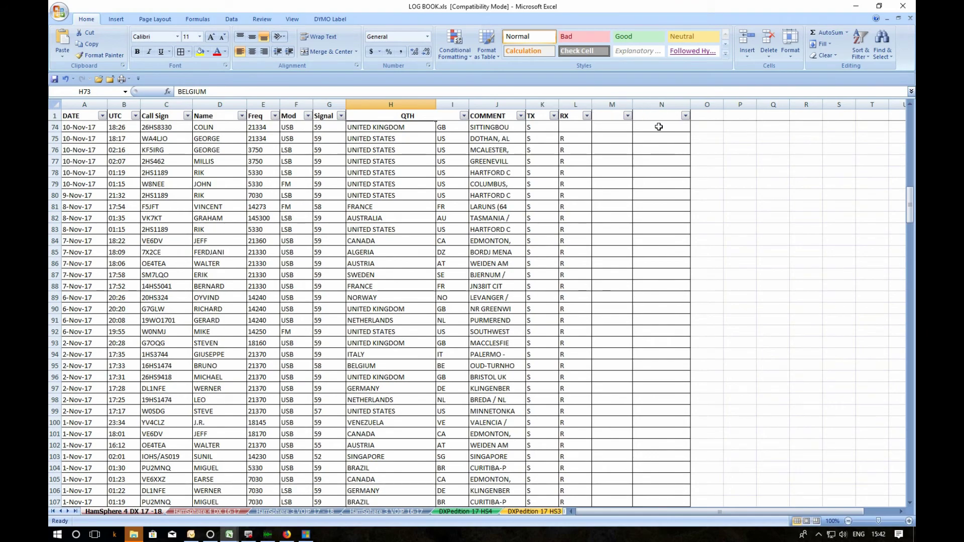
scroll(668, 202, up, 4)
scroll(668, 203, up, 20)
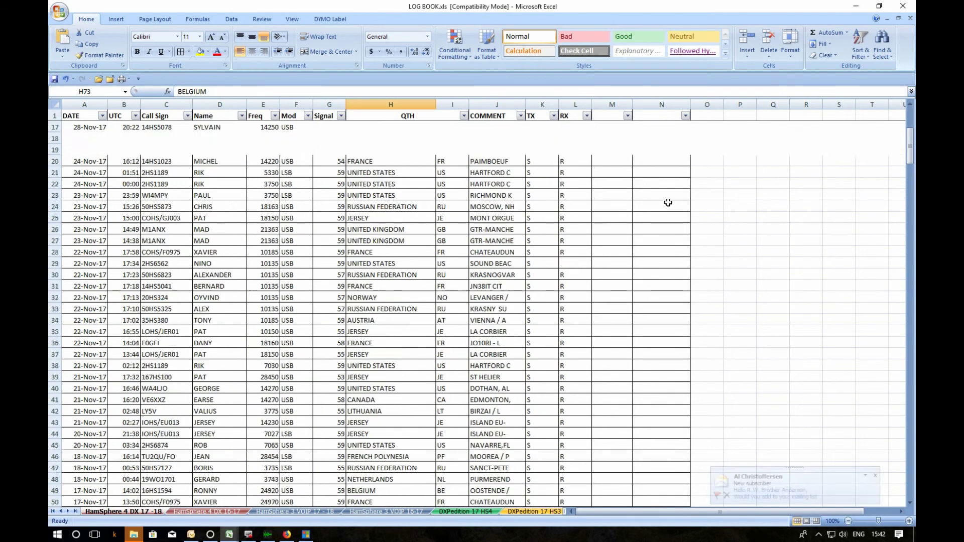